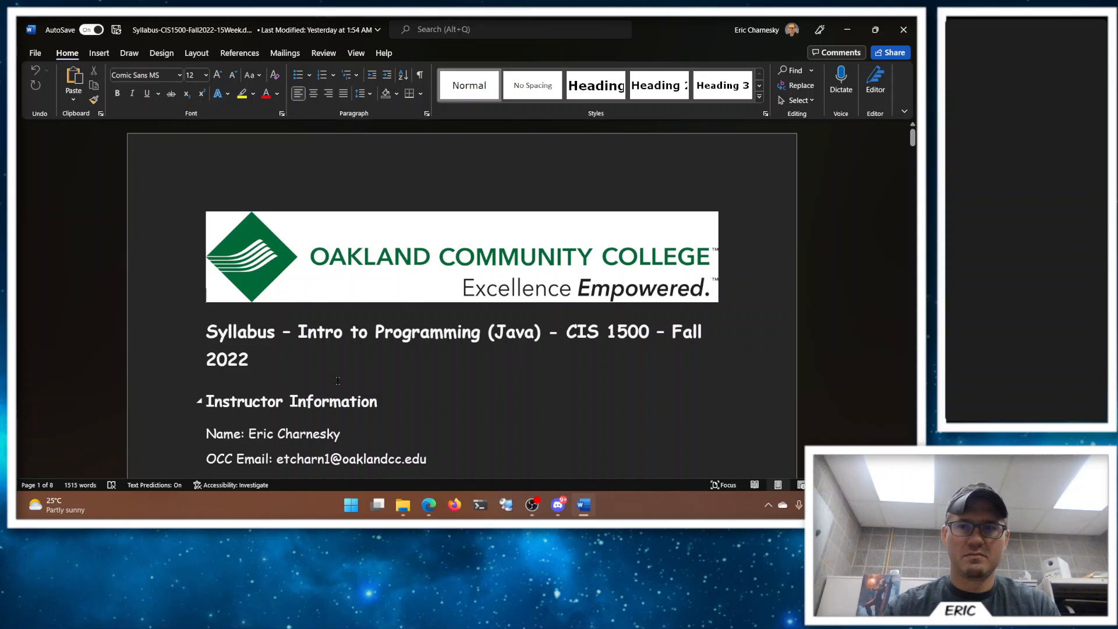
scroll(337, 380, "down", 3)
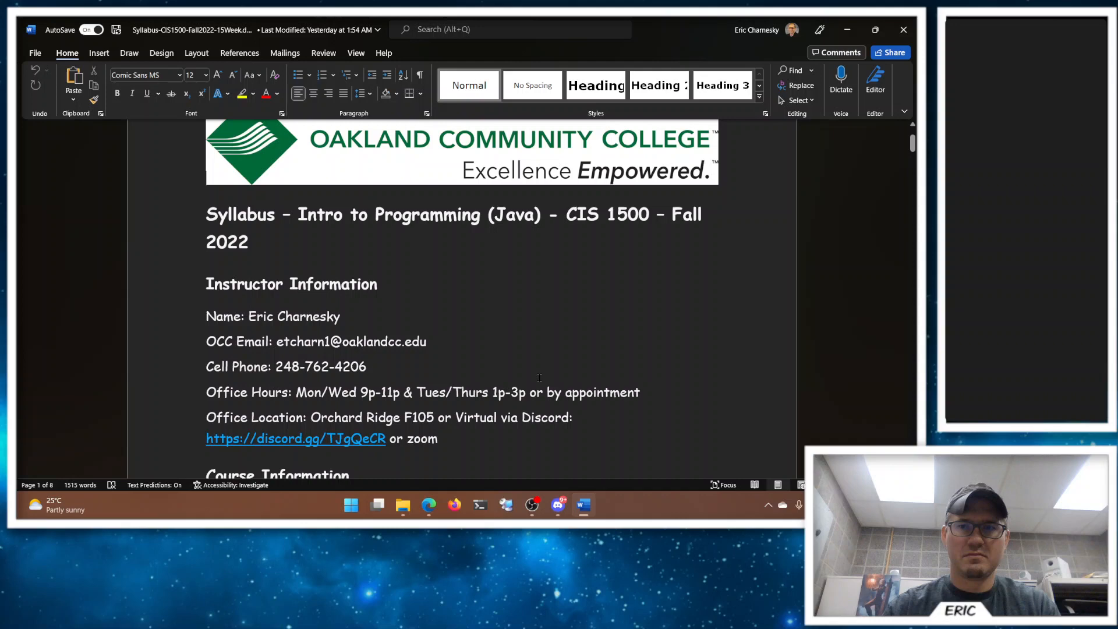
scroll(538, 377, "down", 3)
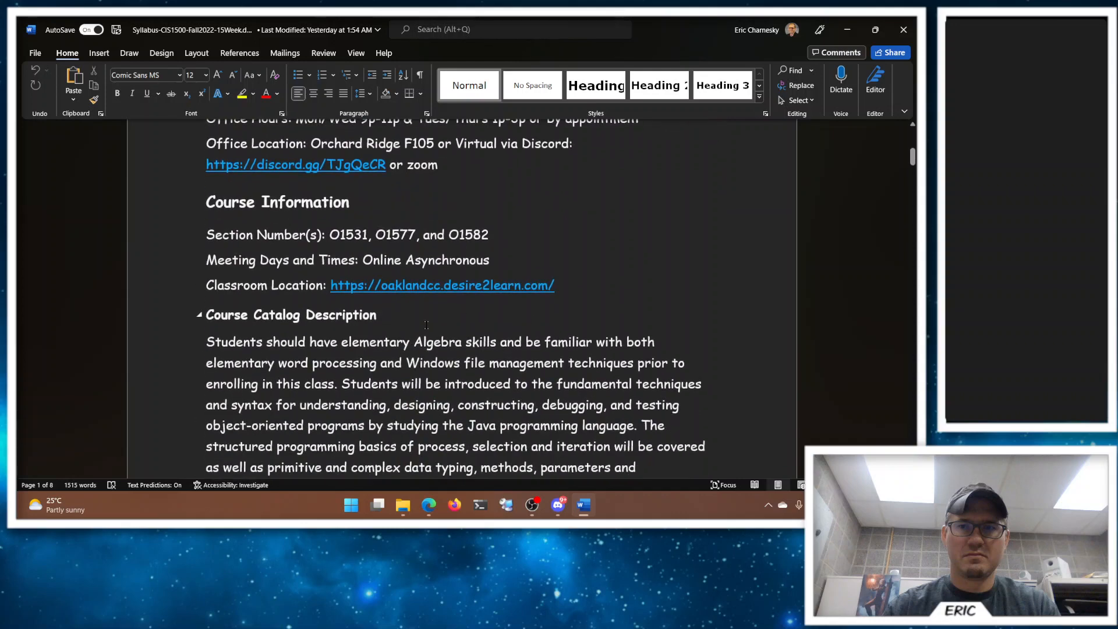
scroll(286, 232, "down", 1)
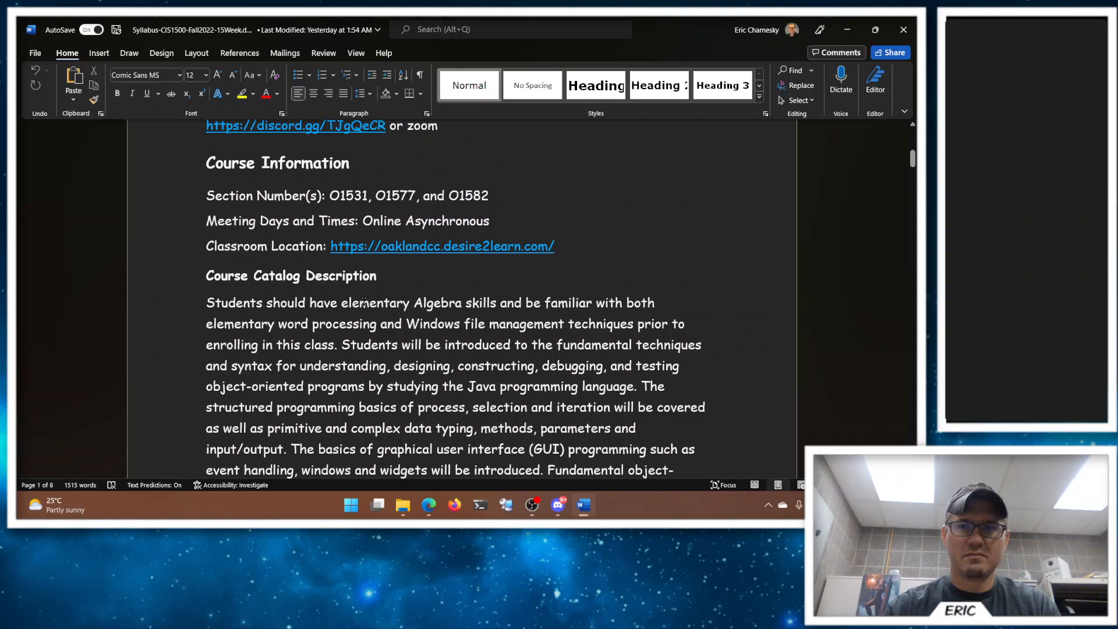
scroll(185, 261, "down", 2)
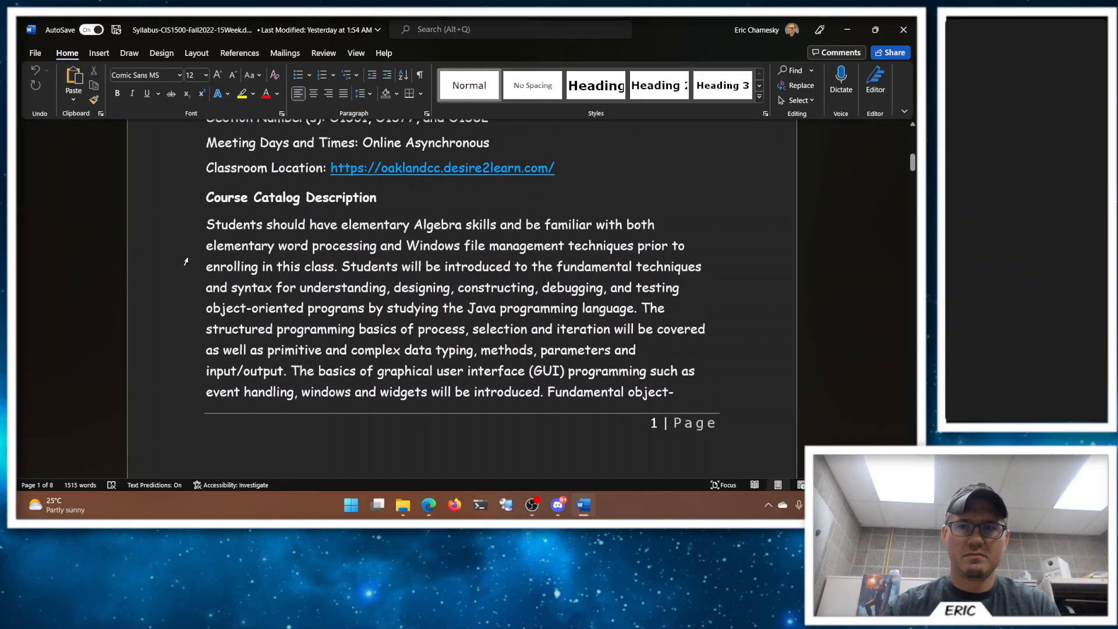
scroll(309, 266, "down", 2)
scroll(349, 254, "down", 3)
scroll(375, 236, "down", 3)
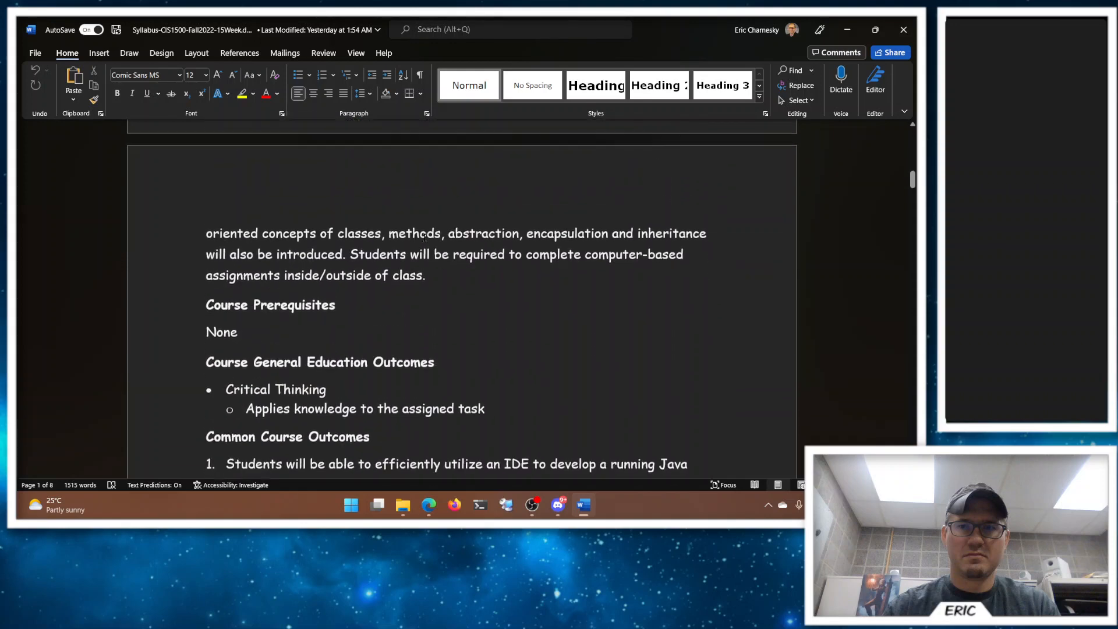
scroll(408, 221, "down", 2)
scroll(419, 226, "down", 2)
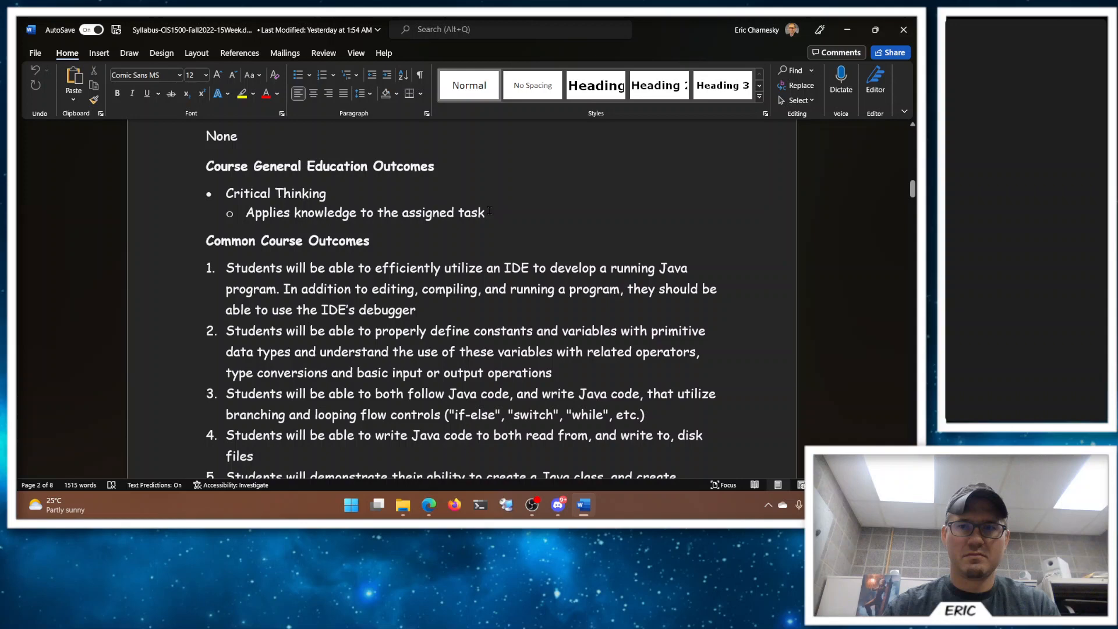
scroll(477, 207, "down", 2)
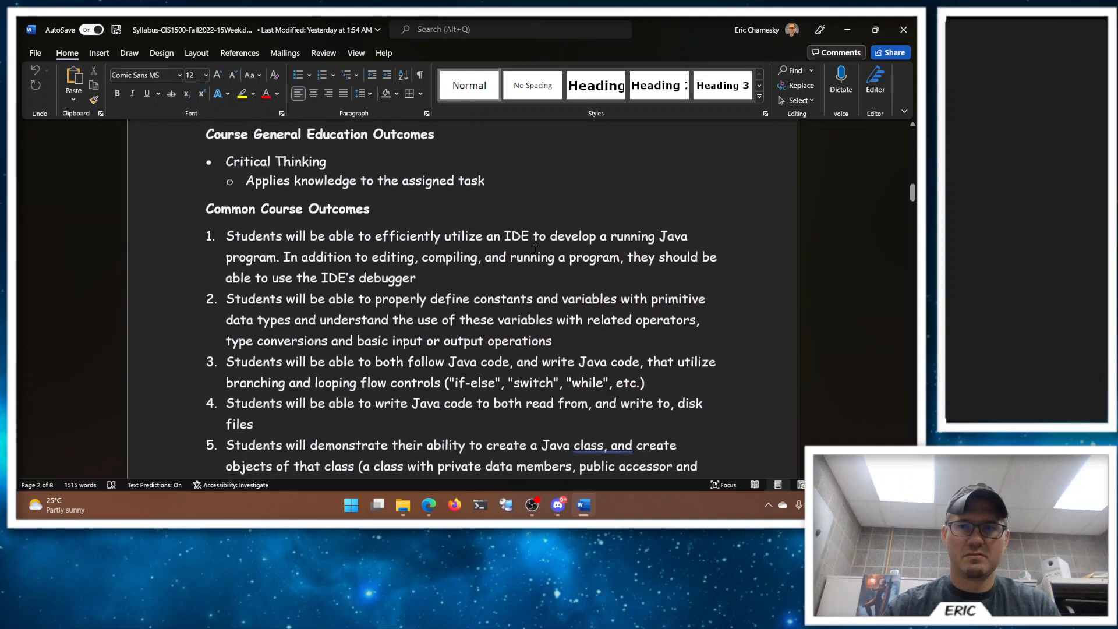
scroll(262, 219, "down", 2)
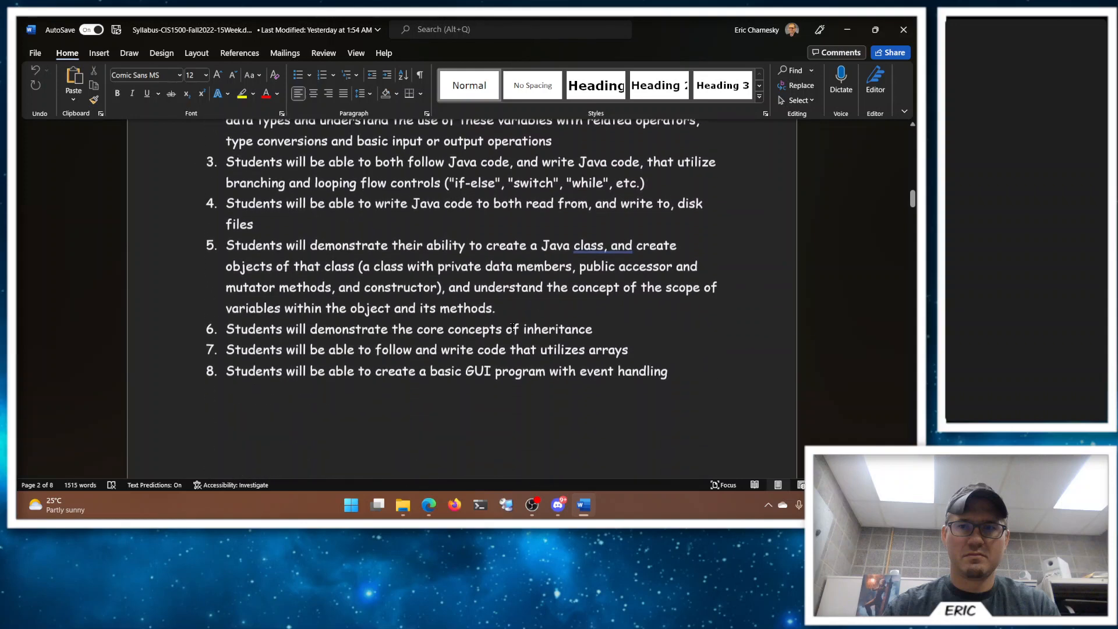
scroll(322, 244, "up", 3)
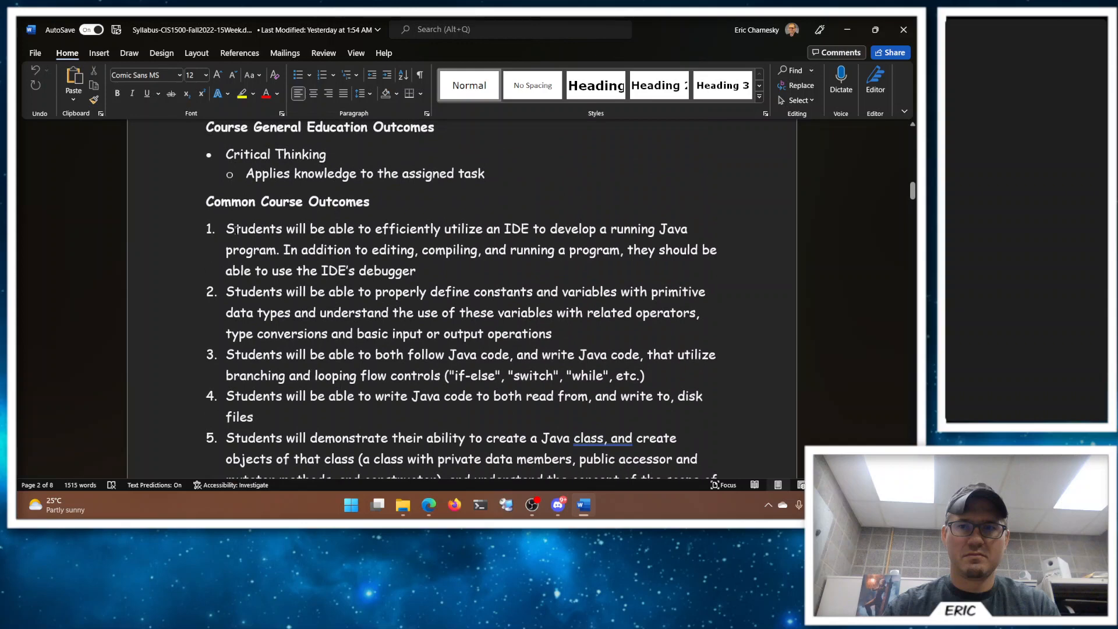
scroll(399, 232, "down", 1)
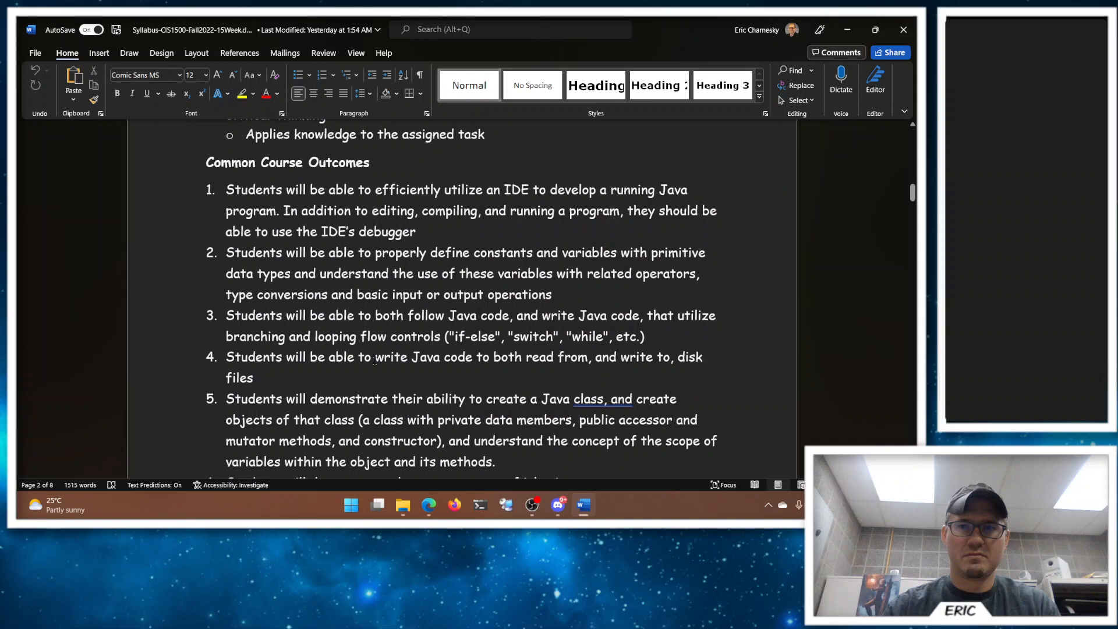
scroll(402, 289, "down", 2)
scroll(402, 262, "down", 2)
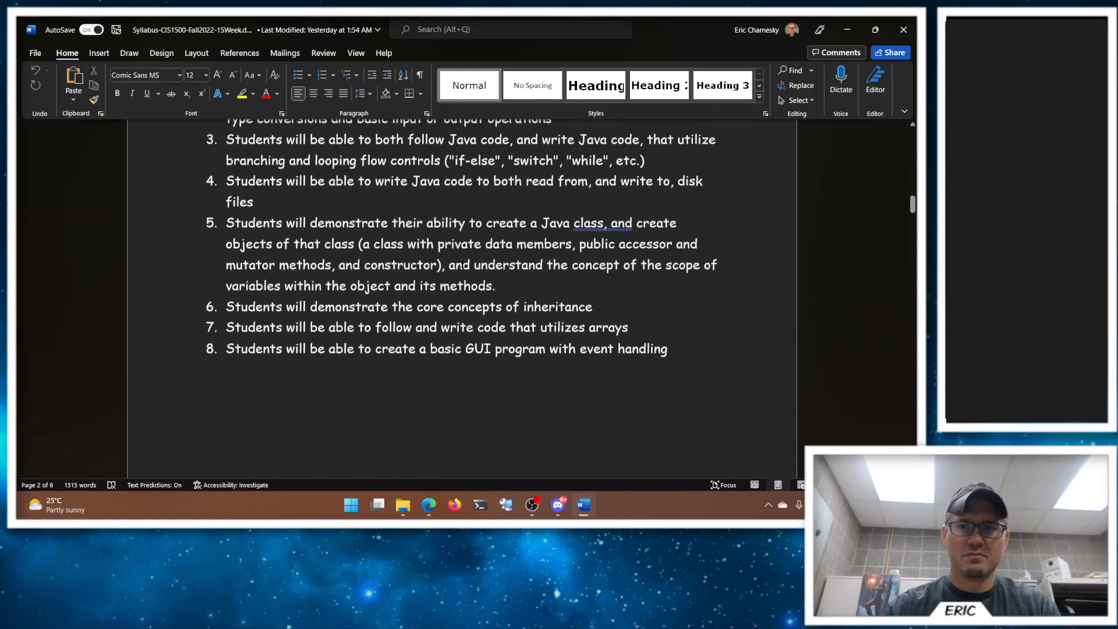
scroll(402, 207, "down", 2)
scroll(406, 210, "down", 4)
scroll(407, 209, "down", 5)
scroll(367, 218, "down", 3)
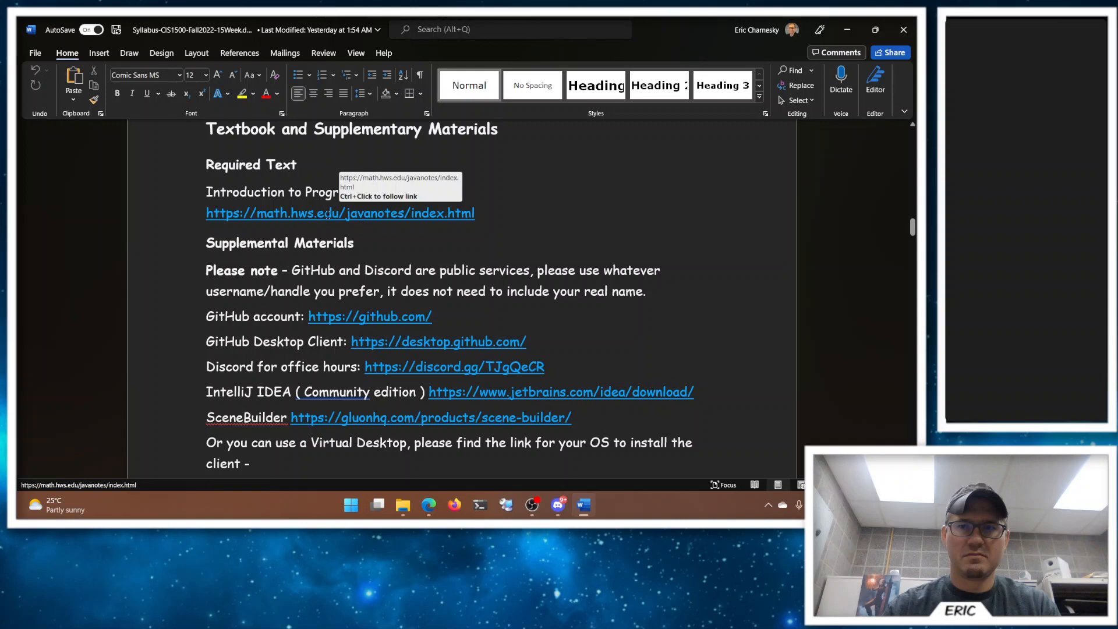
Step: View the javanotes Introduction to Programming Using Java textbook in Edge, then return to the syllabus
left_click(328, 214, "ctrl")
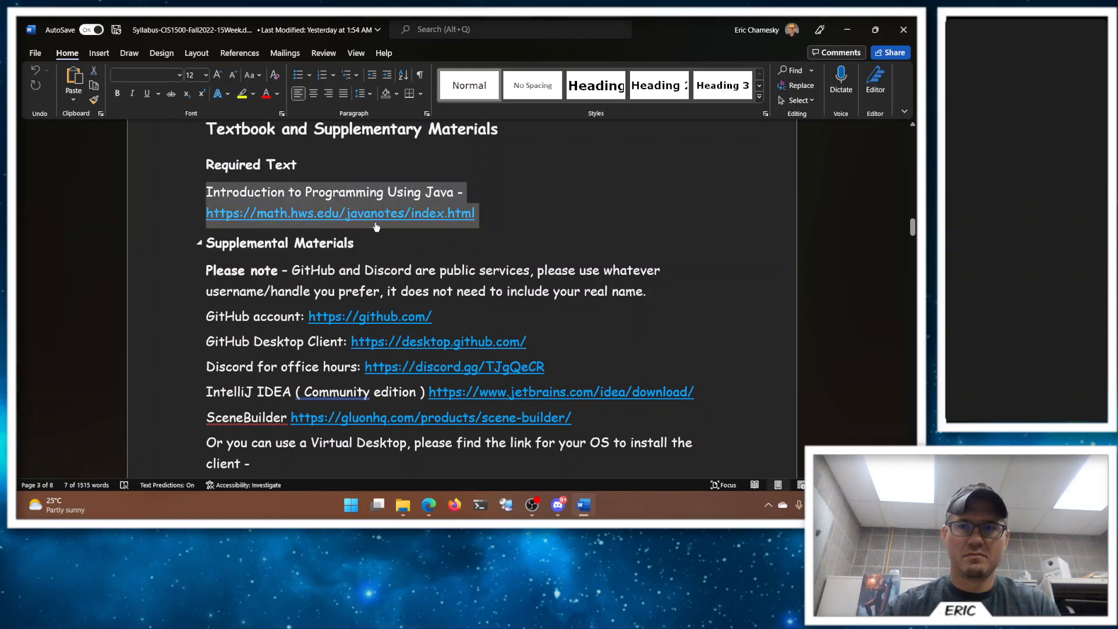
scroll(398, 173, "down", 1)
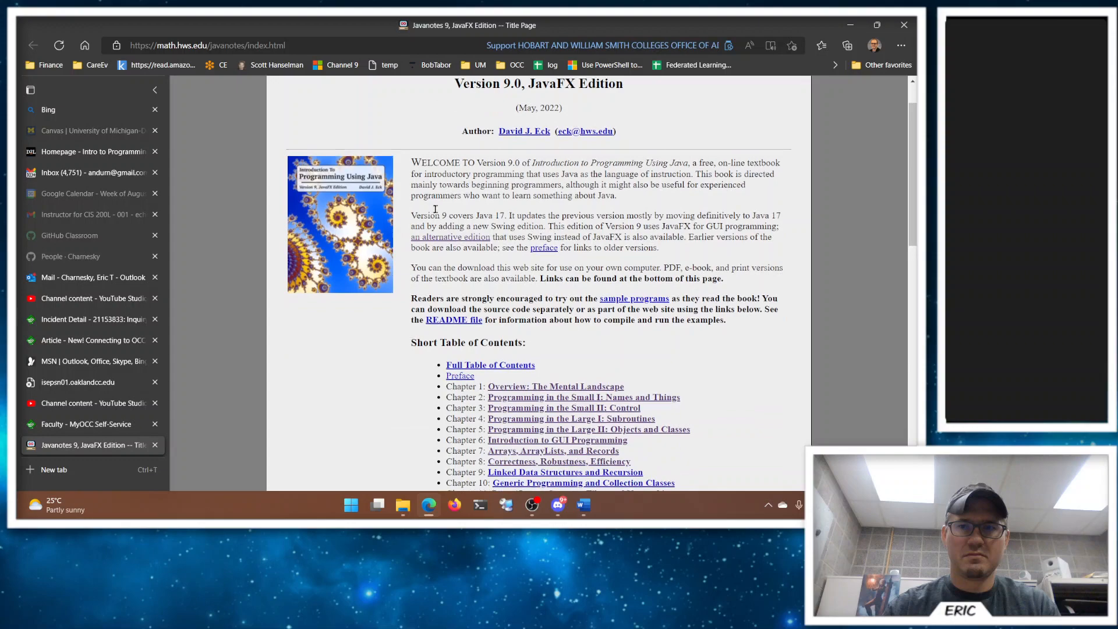
scroll(399, 172, "down", 2)
left_click(155, 90)
scroll(369, 242, "up", 2)
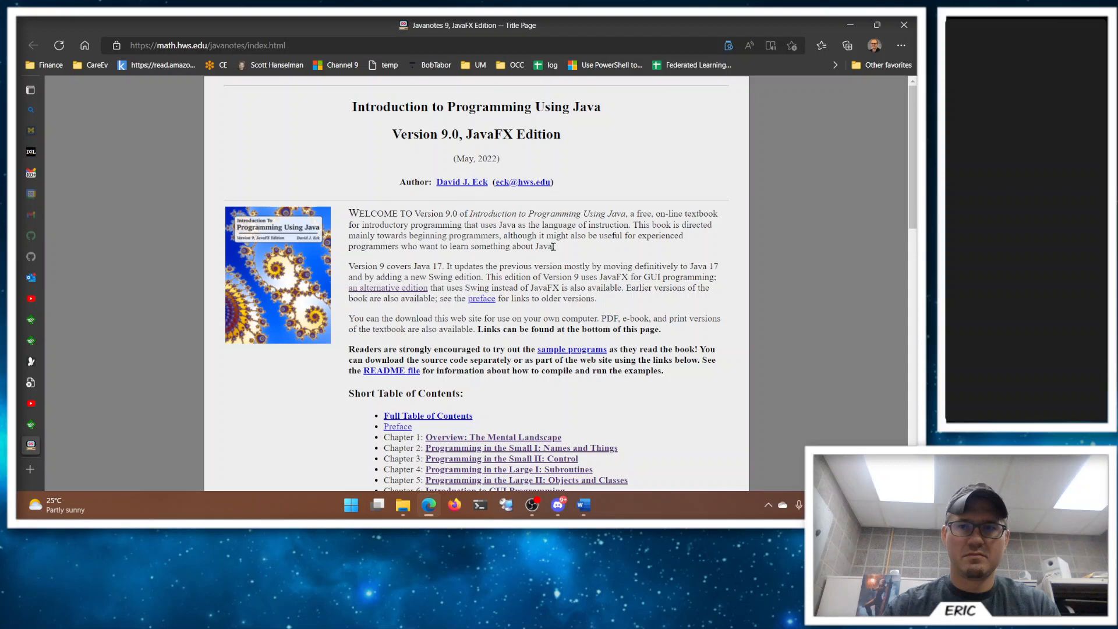
scroll(598, 298, "down", 2)
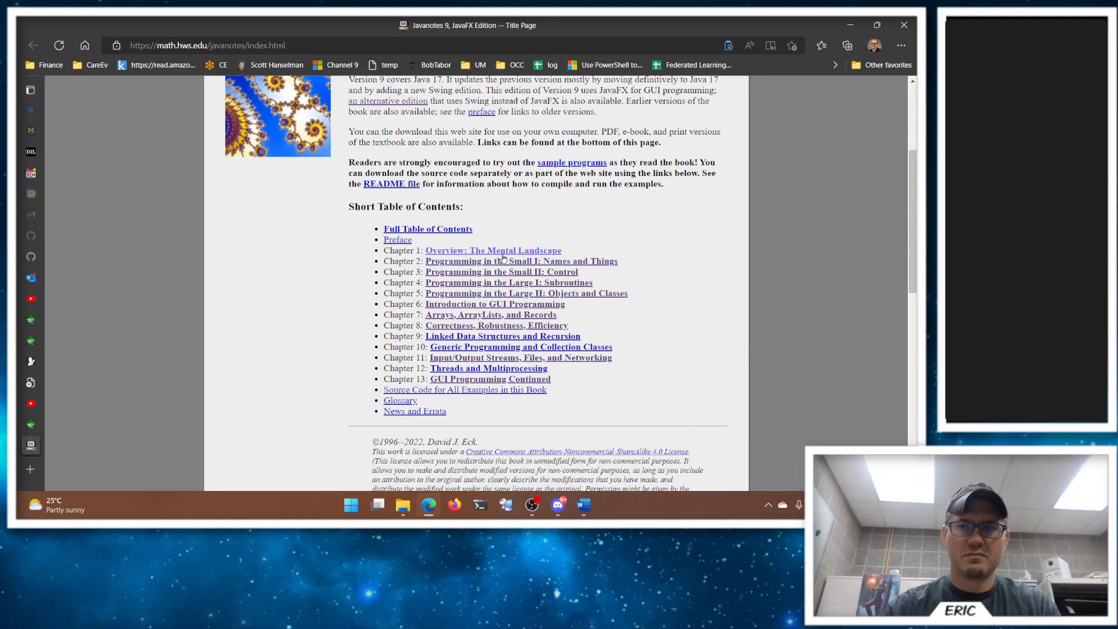
scroll(627, 275, "down", 1)
scroll(627, 275, "down", 3)
scroll(610, 313, "down", 1)
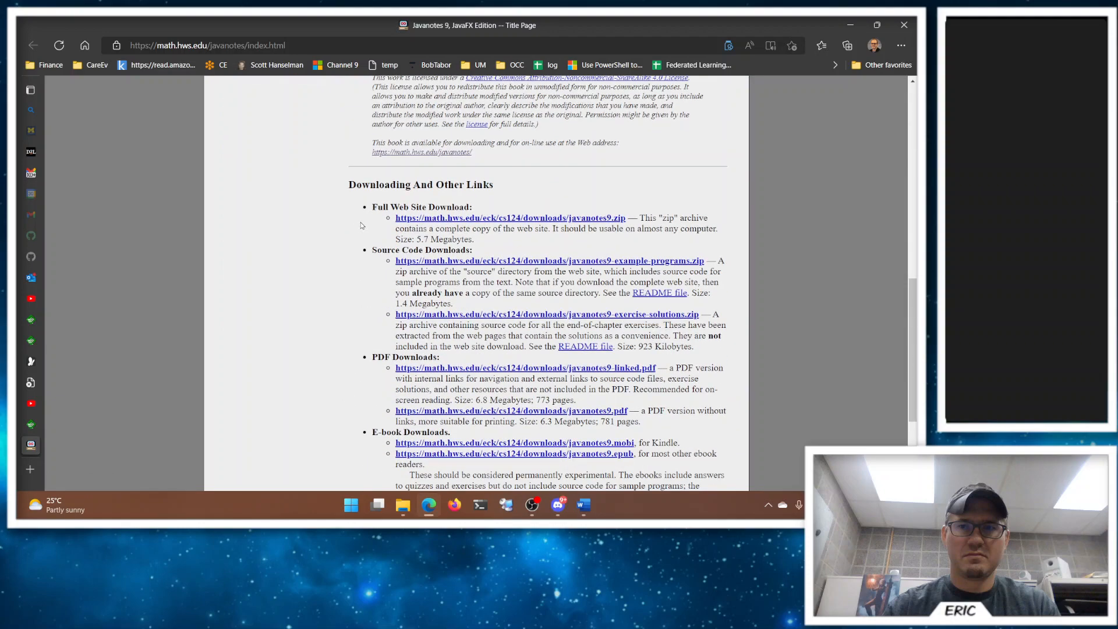
scroll(358, 192, "down", 1)
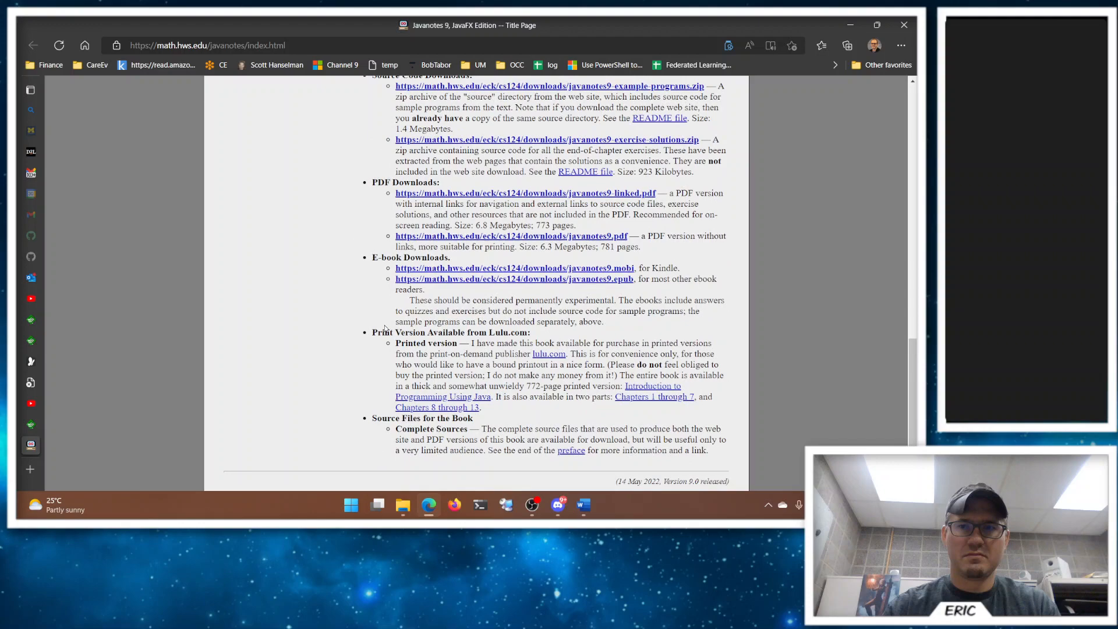
scroll(450, 352, "up", 5)
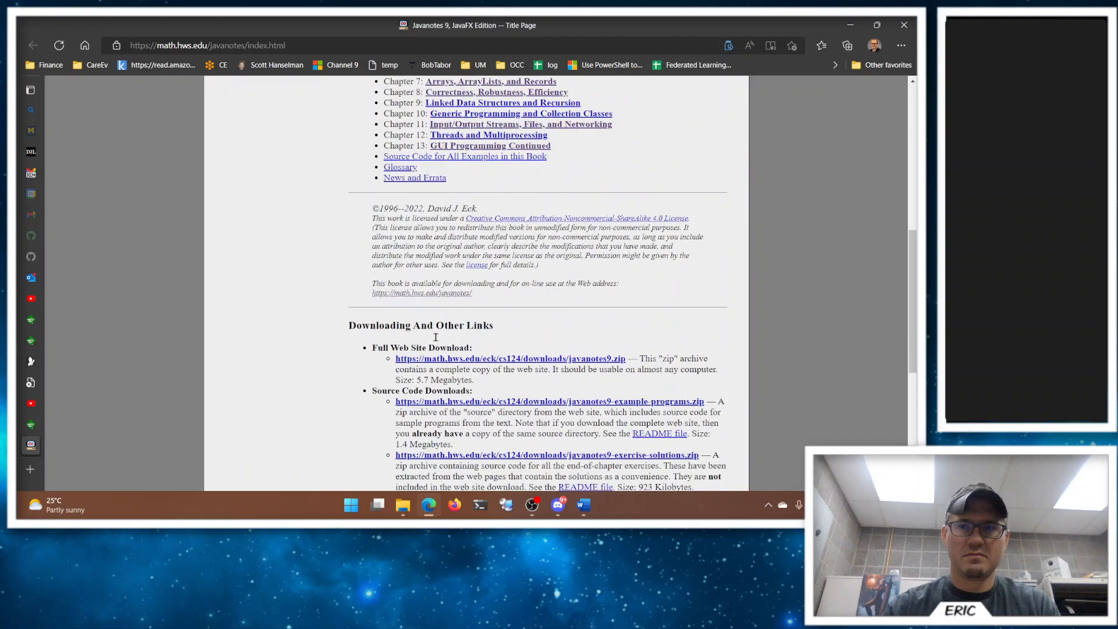
scroll(450, 352, "up", 5)
scroll(451, 231, "down", 2)
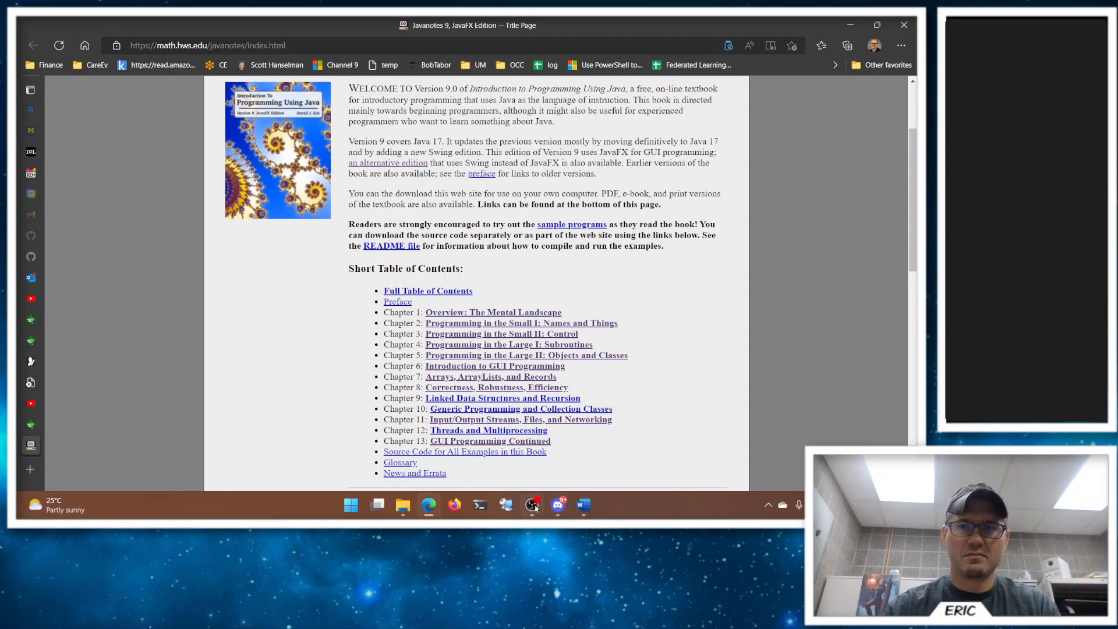
left_click(583, 504)
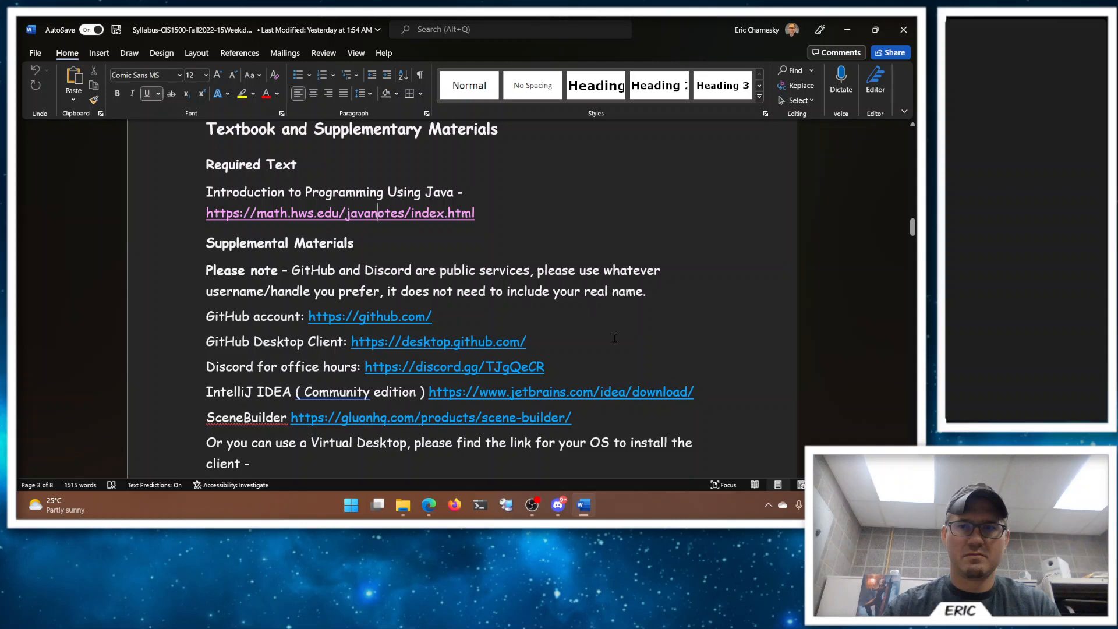
scroll(411, 377, "down", 1)
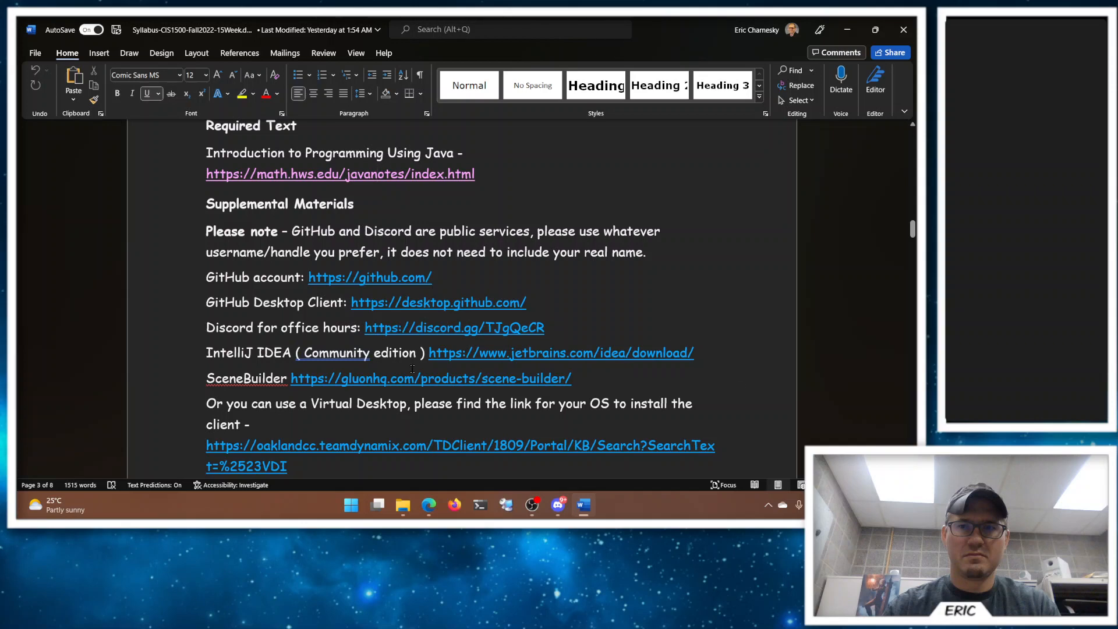
scroll(412, 370, "down", 1)
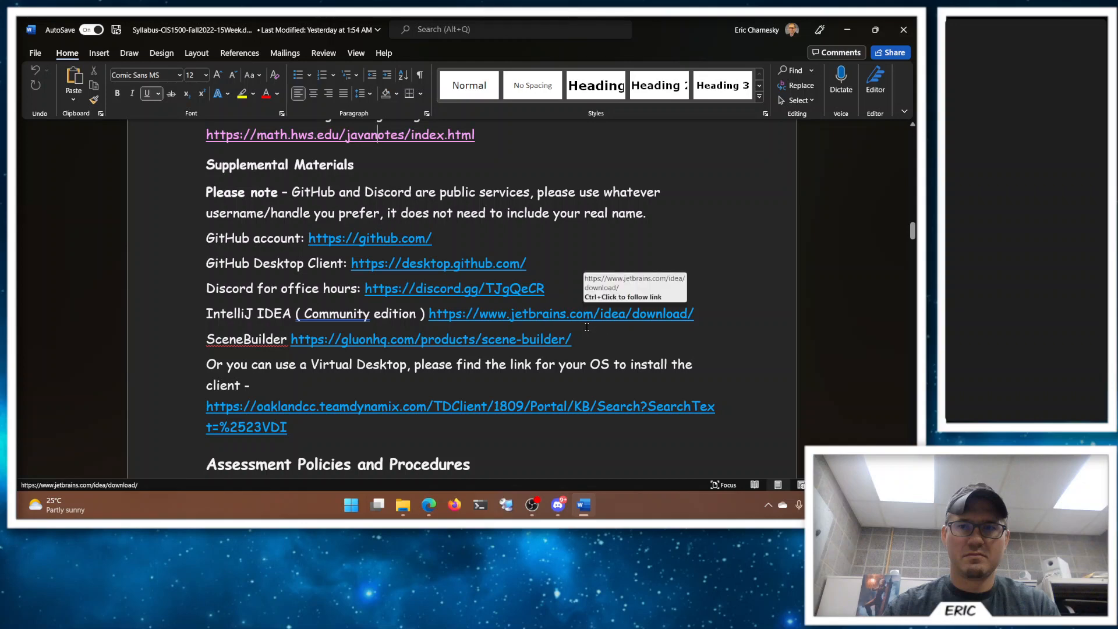
Step: Highlight the SceneBuilder link in the Supplemental Materials section
double_click(236, 341)
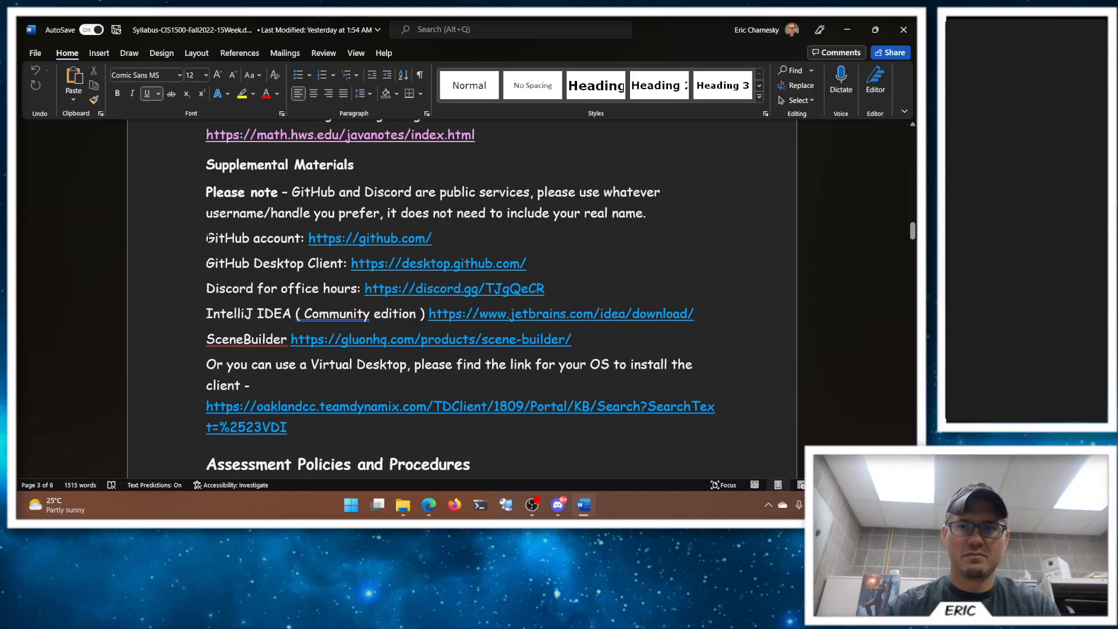
scroll(349, 266, "down", 2)
scroll(410, 261, "down", 3)
scroll(460, 254, "down", 1)
scroll(220, 202, "up", 1)
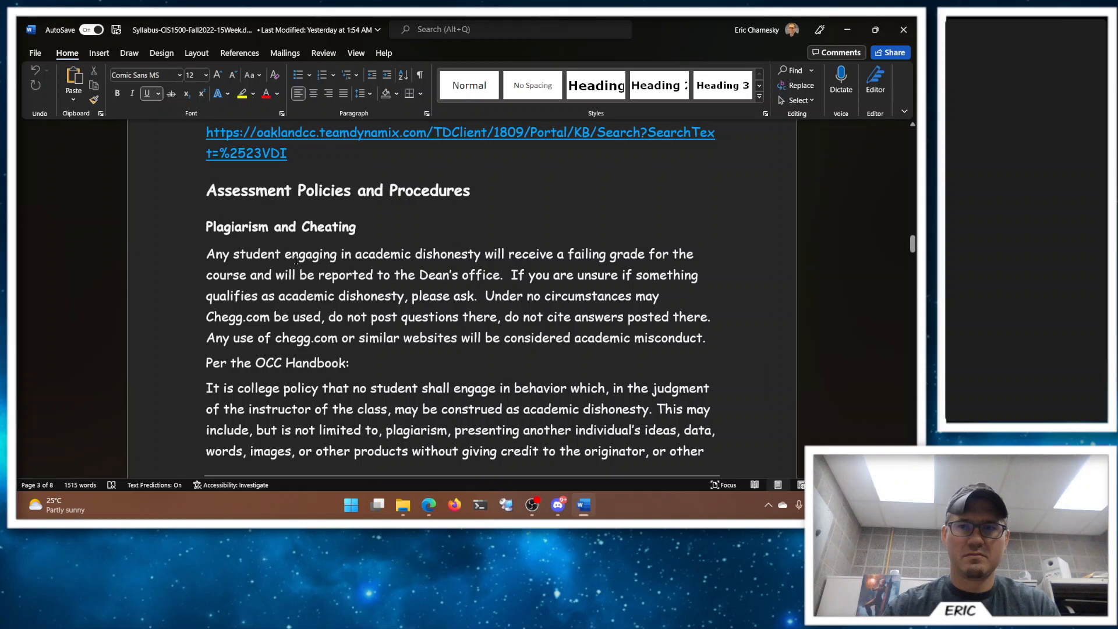
Step: Highlight in turn the failing-grade consequence, the ask-when-unsure advice and the Chegg.com ban sentences
left_click_drag(510, 253, 503, 276)
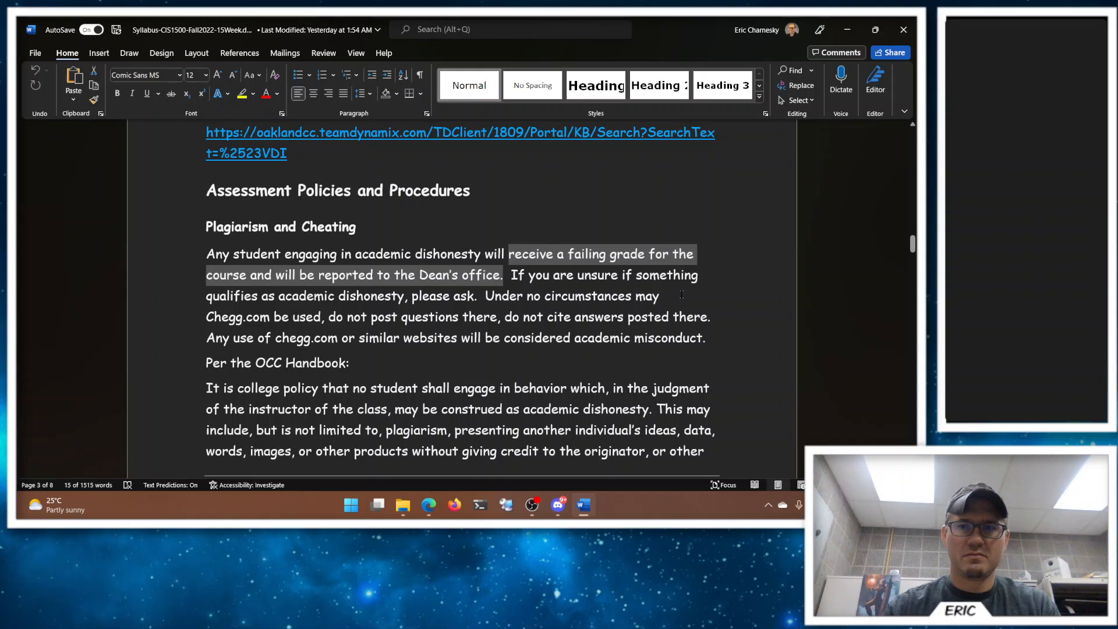
left_click(681, 298)
mouse_move(507, 276)
left_mouse_down()
mouse_move(470, 299)
mouse_move(483, 299)
left_mouse_up()
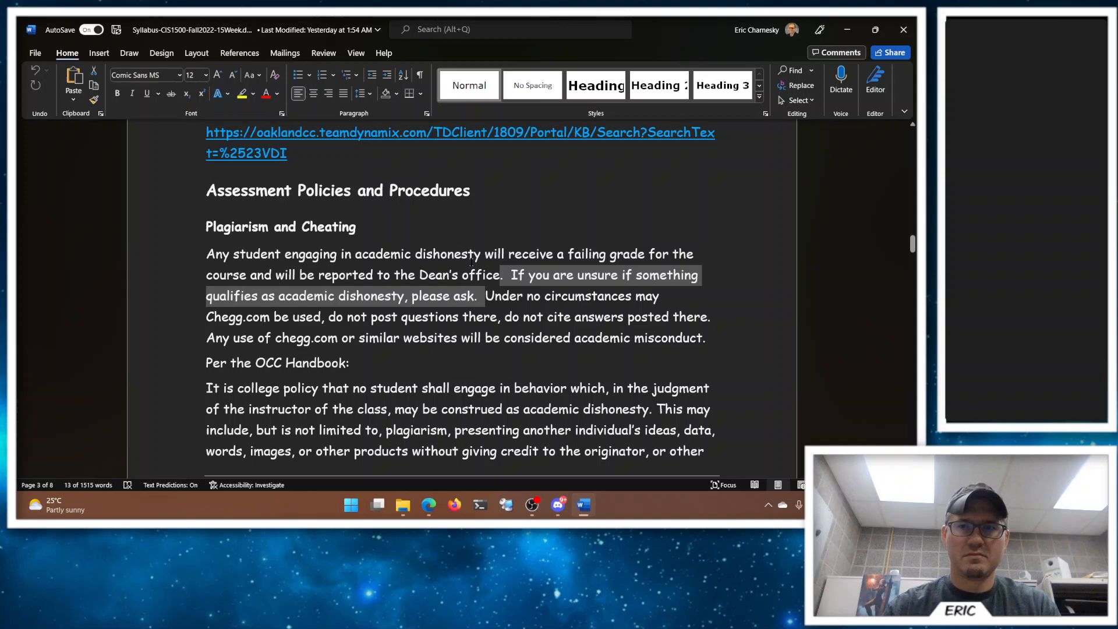
left_click(486, 299)
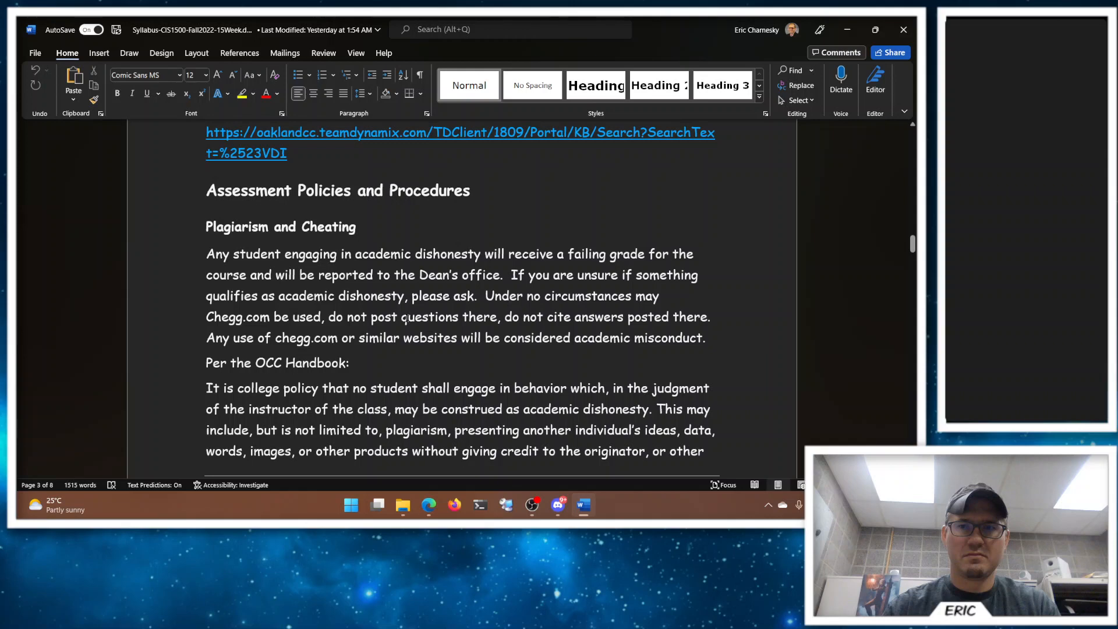
left_click_drag(708, 339, 485, 297)
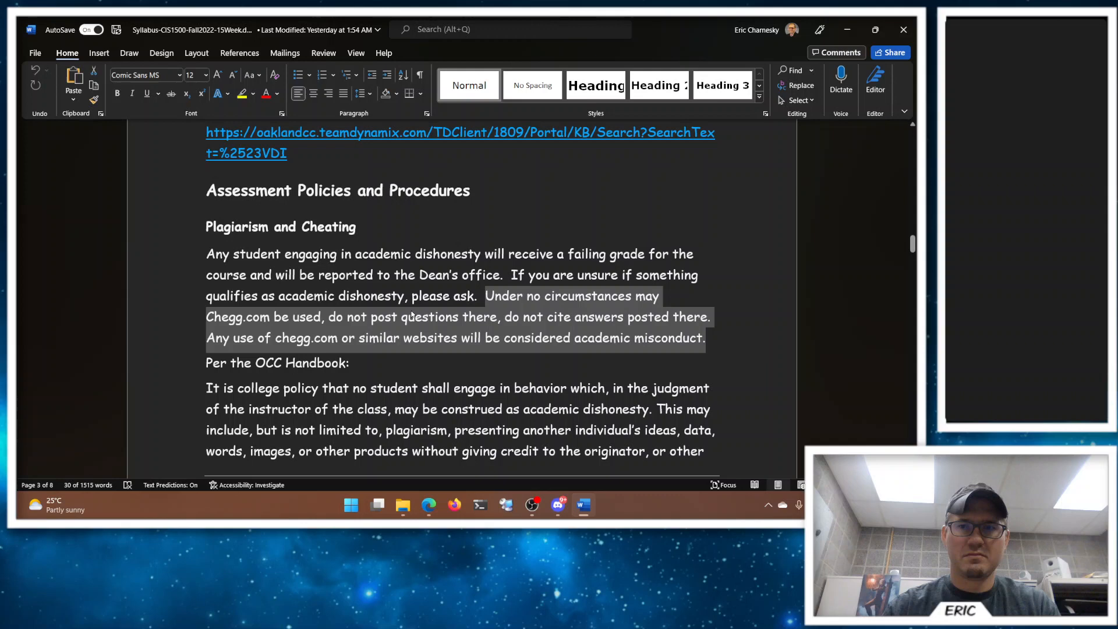
left_click(708, 338)
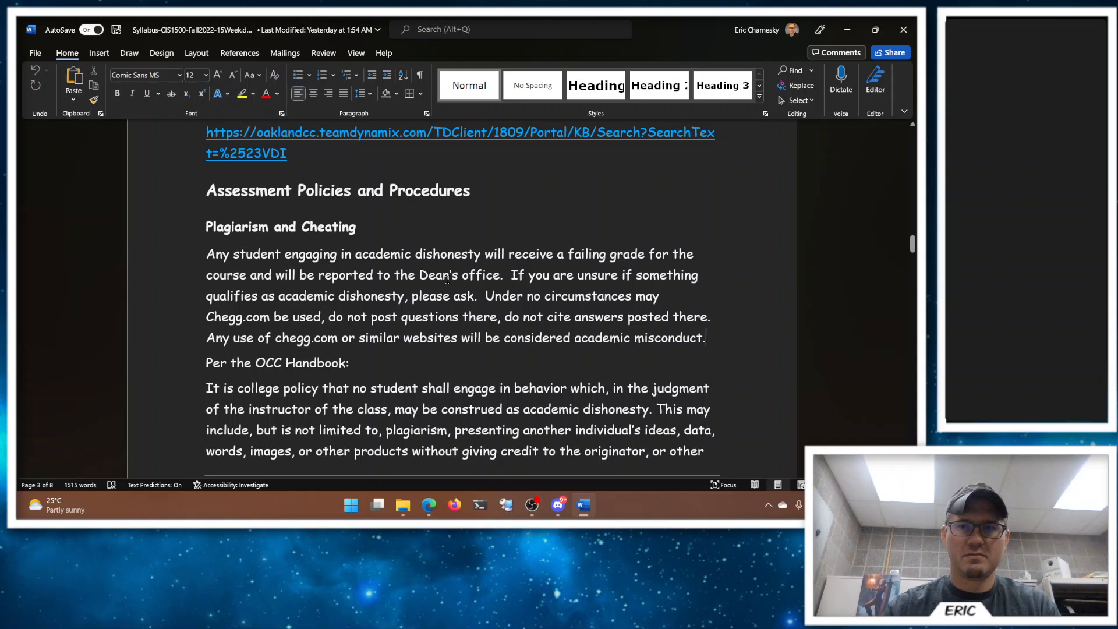
scroll(555, 317, "down", 4)
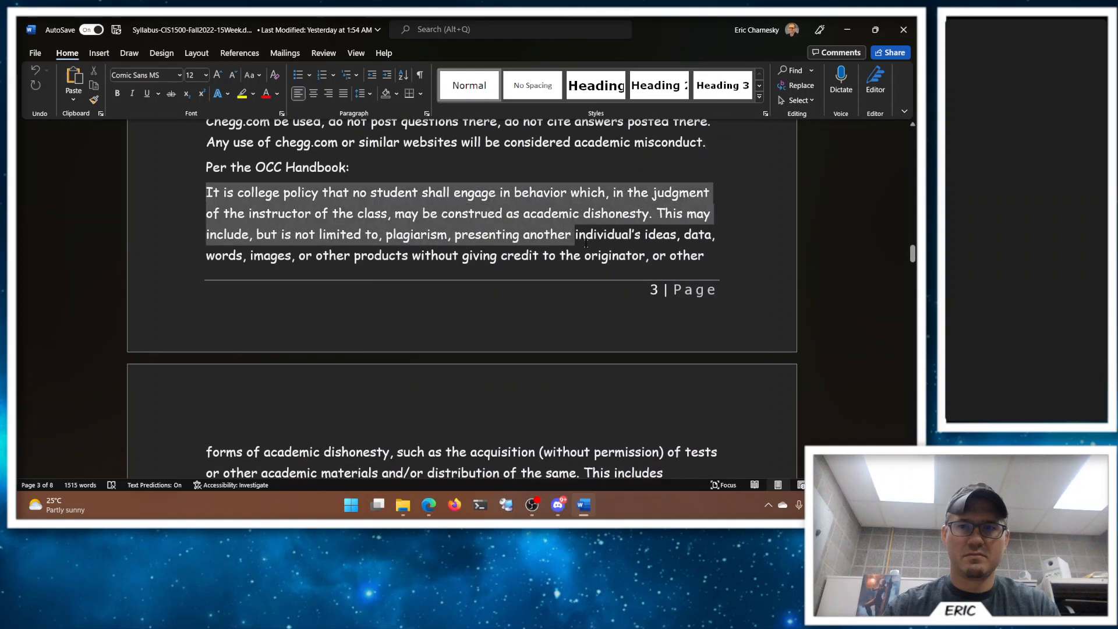
left_click_drag(199, 192, 646, 256)
left_click(478, 233)
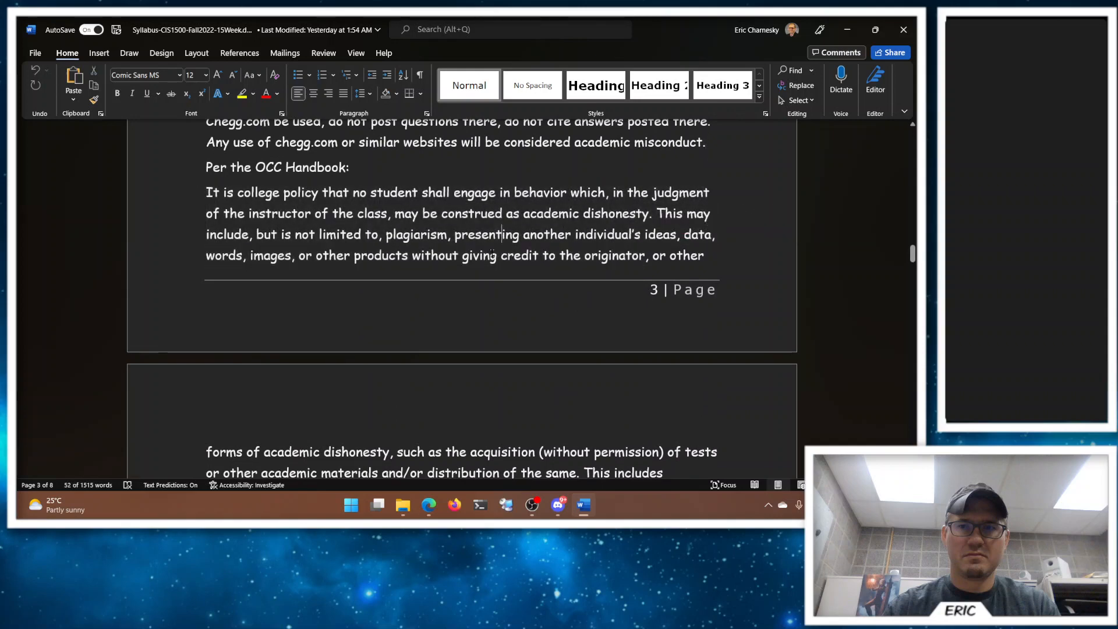
double_click(408, 234)
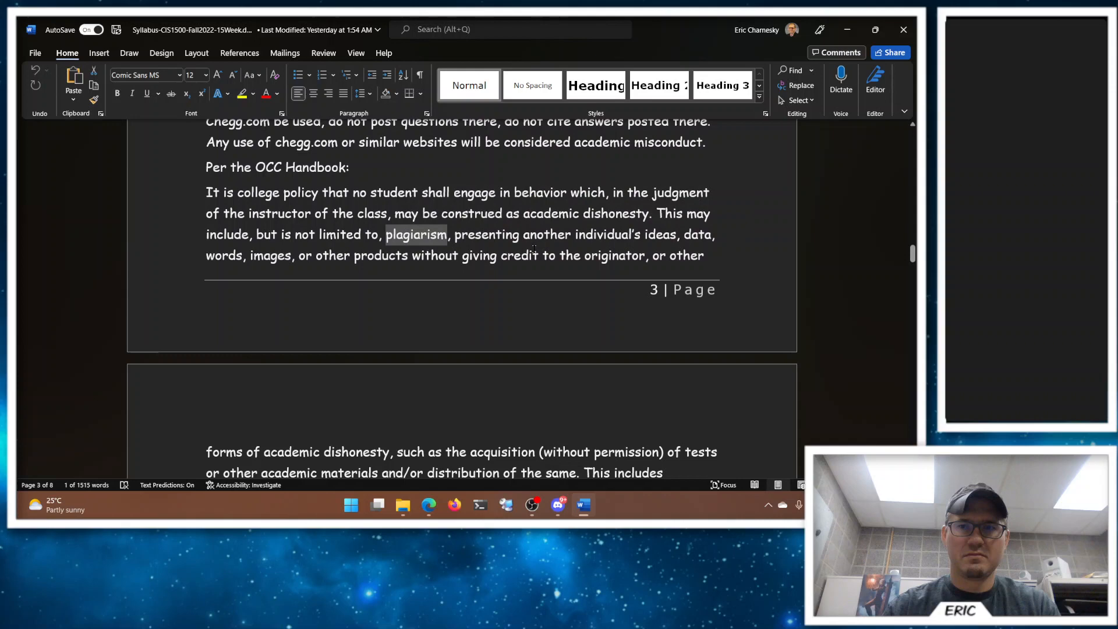
left_click_drag(455, 235, 323, 265)
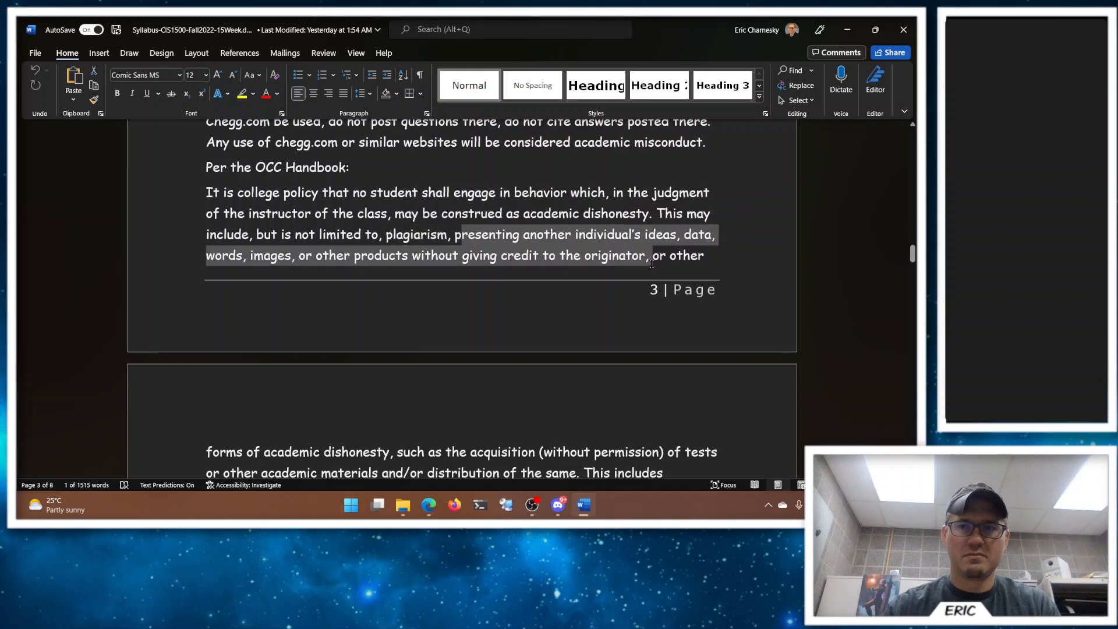
left_click_drag(324, 265, 649, 262)
scroll(464, 196, "down", 1)
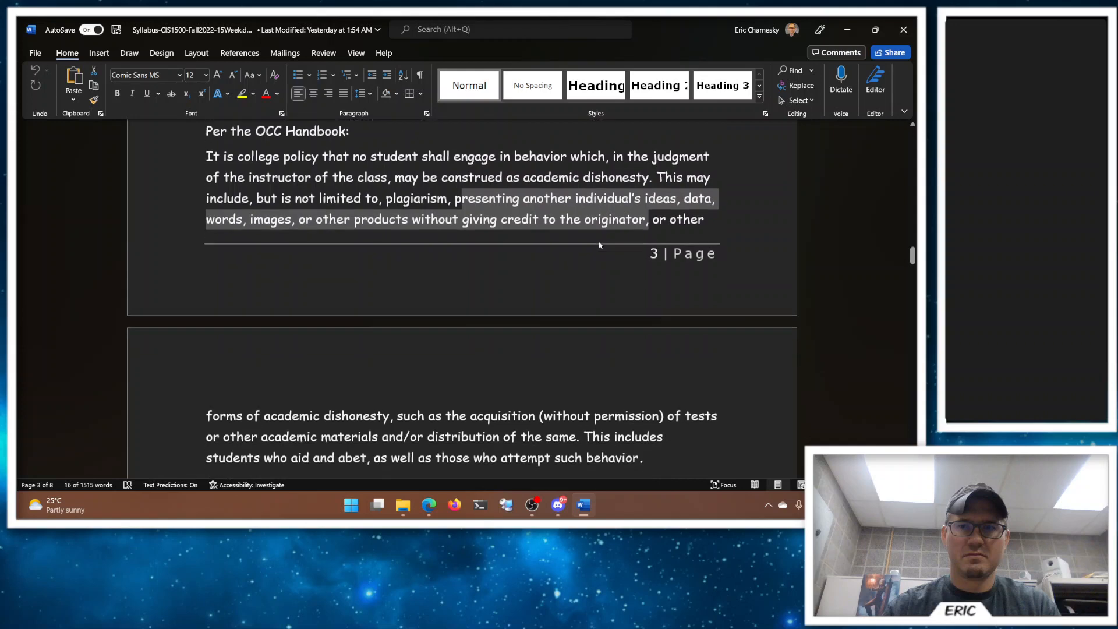
scroll(445, 279, "down", 1)
mouse_move(428, 334)
left_mouse_down()
mouse_move(378, 356)
mouse_move(577, 356)
left_mouse_up()
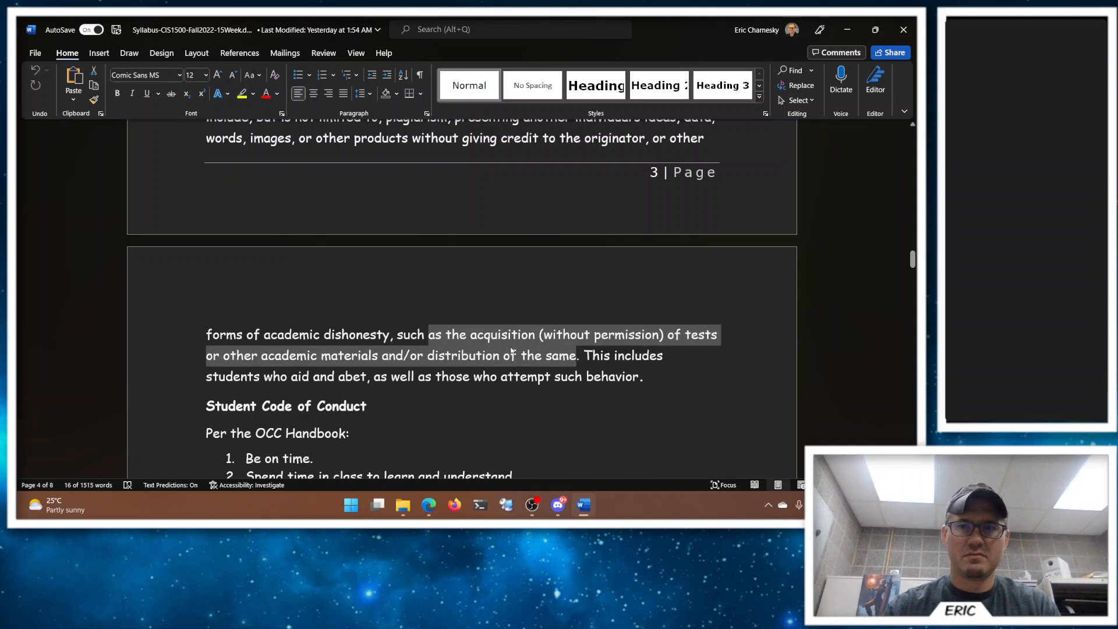
left_click(479, 341)
scroll(442, 280, "up", 2)
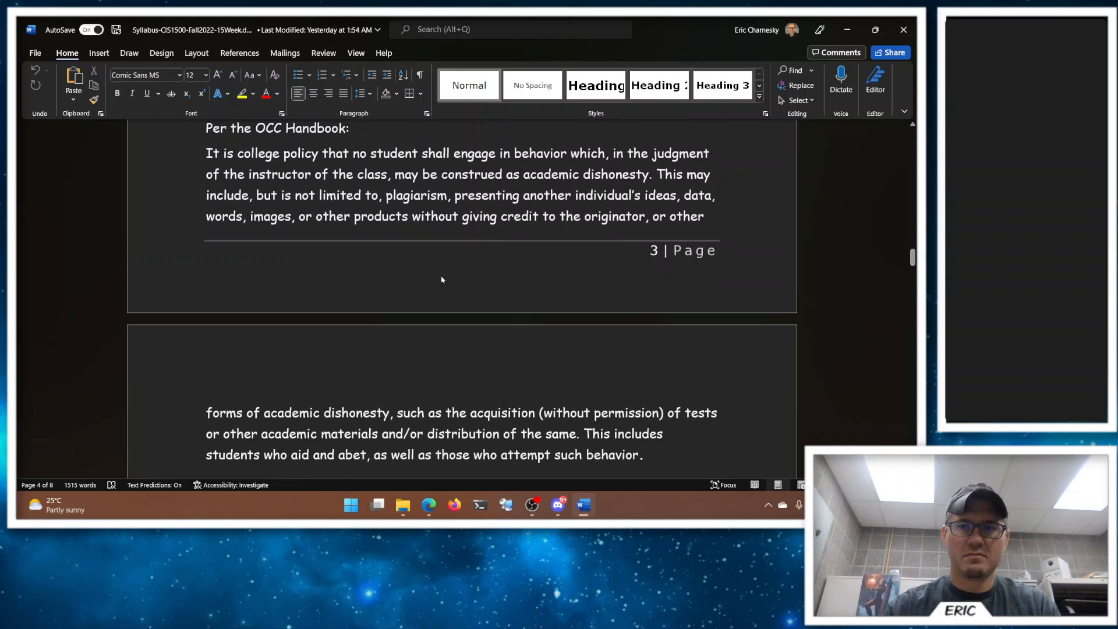
left_click_drag(386, 196, 393, 414)
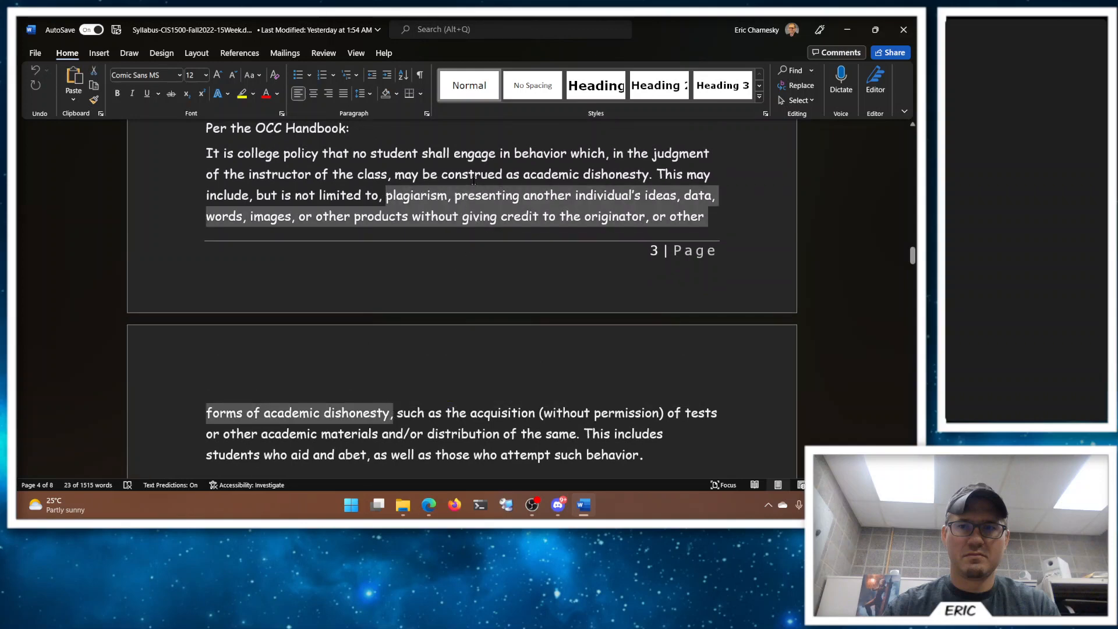
left_click(448, 195)
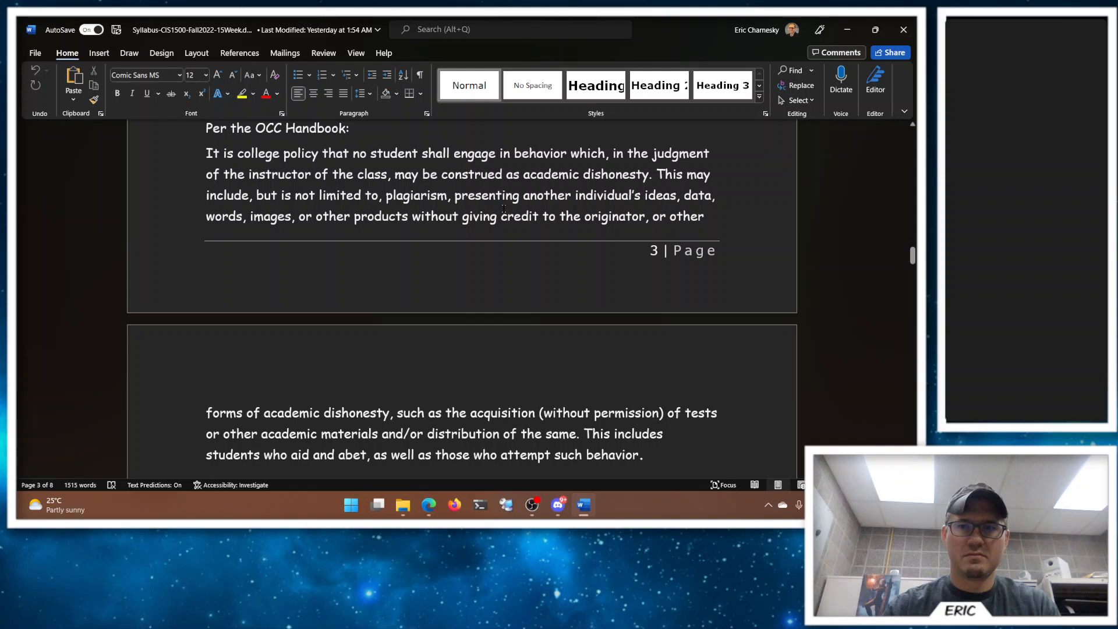
scroll(516, 245, "up", 3)
scroll(532, 289, "up", 1)
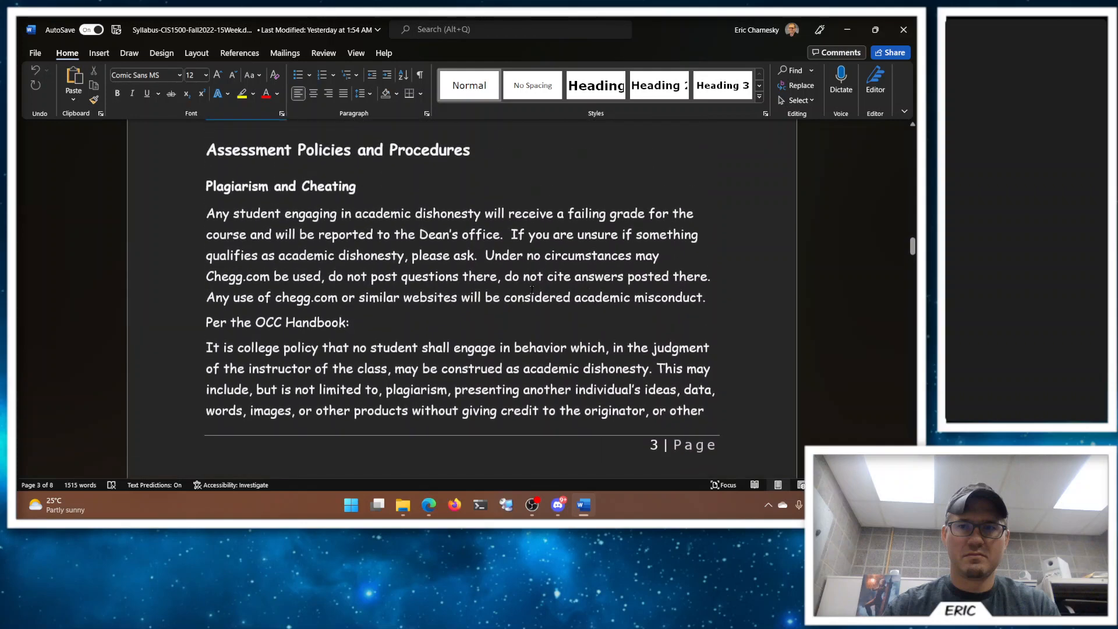
left_click_drag(412, 205, 506, 228)
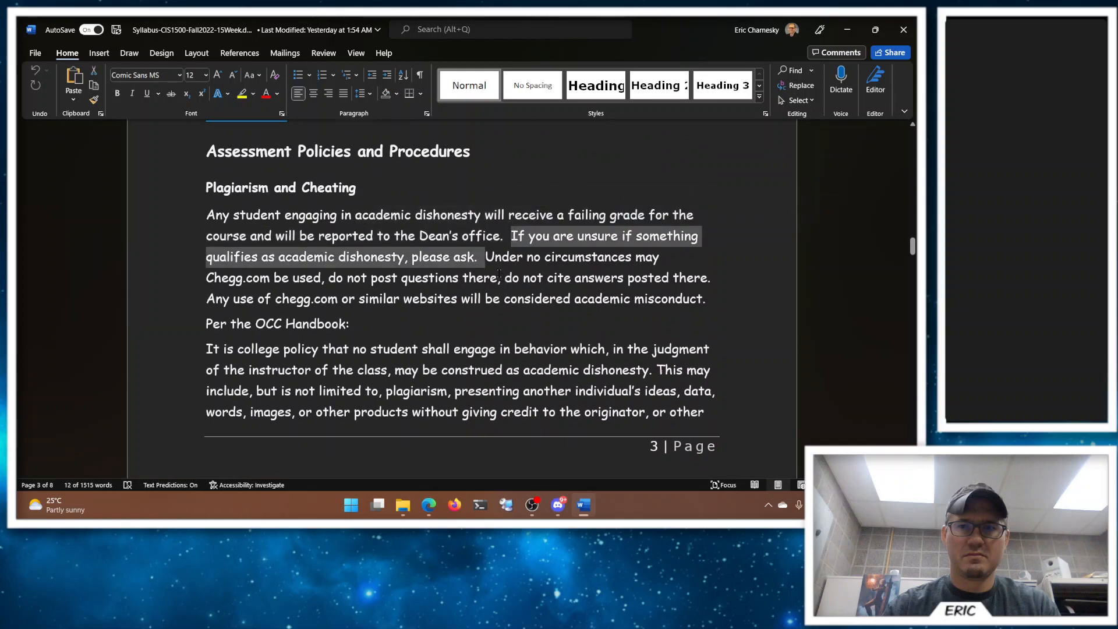
left_click(675, 260)
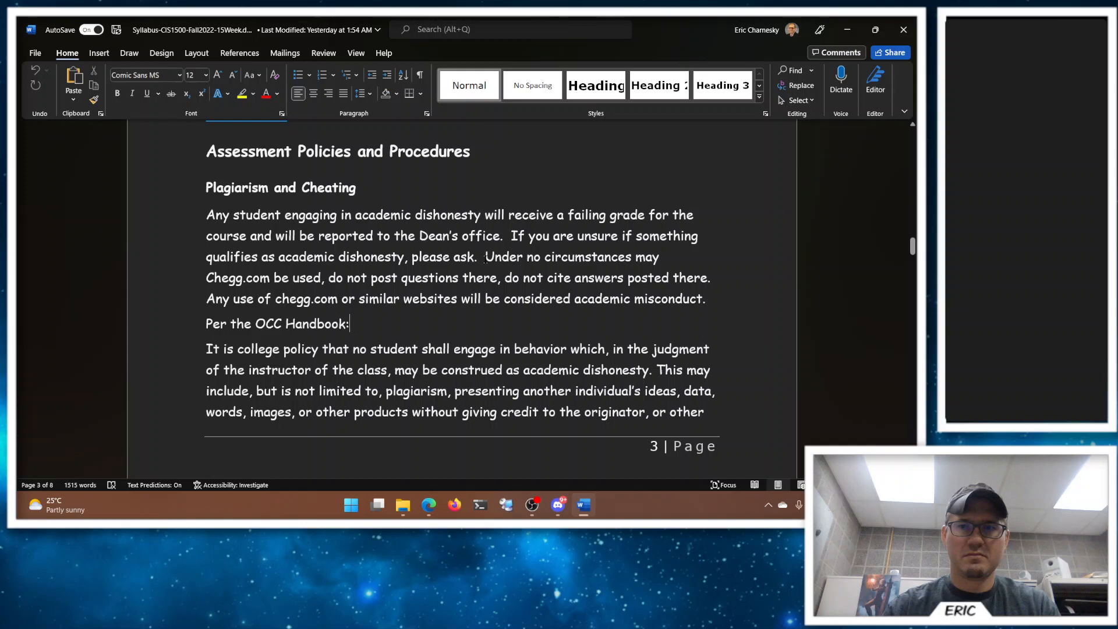
scroll(170, 220, "down", 3)
scroll(170, 220, "down", 5)
scroll(169, 220, "down", 1)
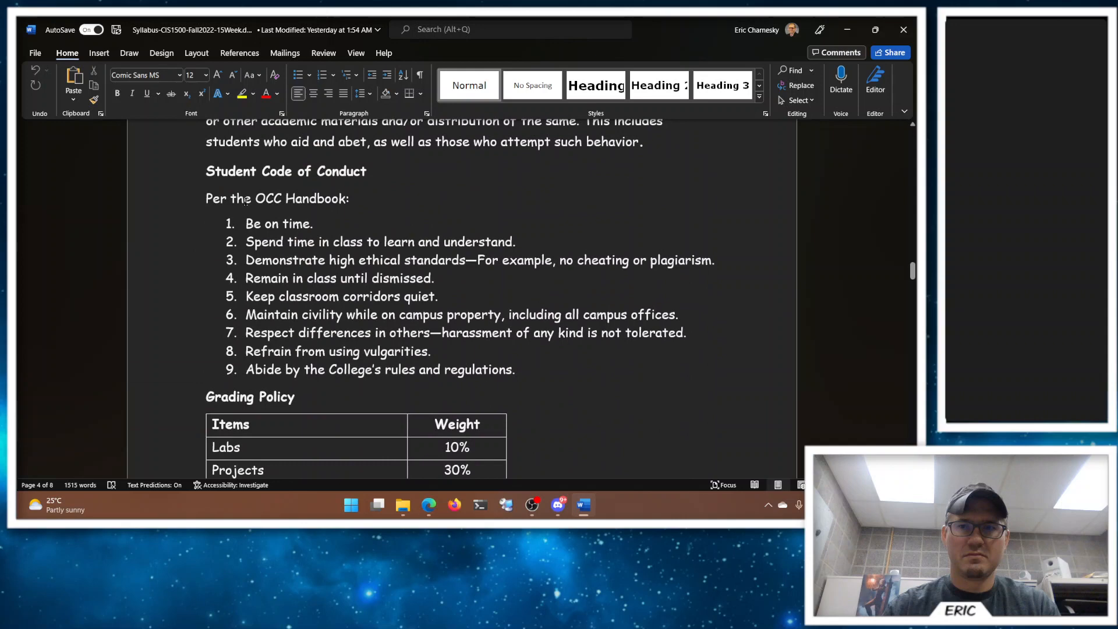
scroll(170, 220, "down", 1)
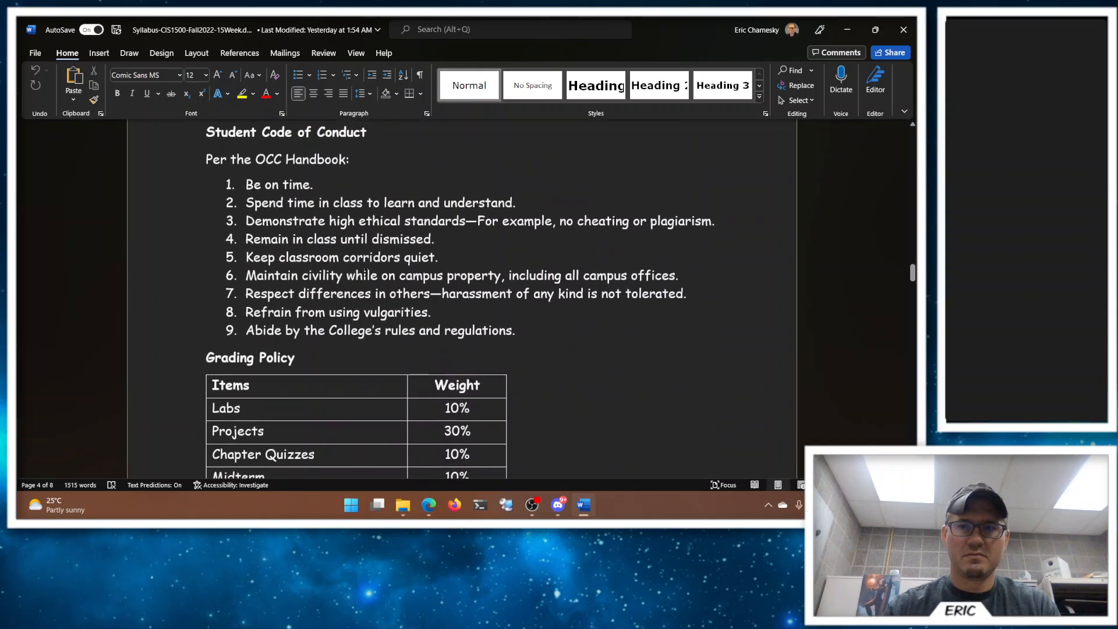
scroll(311, 240, "down", 3)
scroll(262, 210, "down", 2)
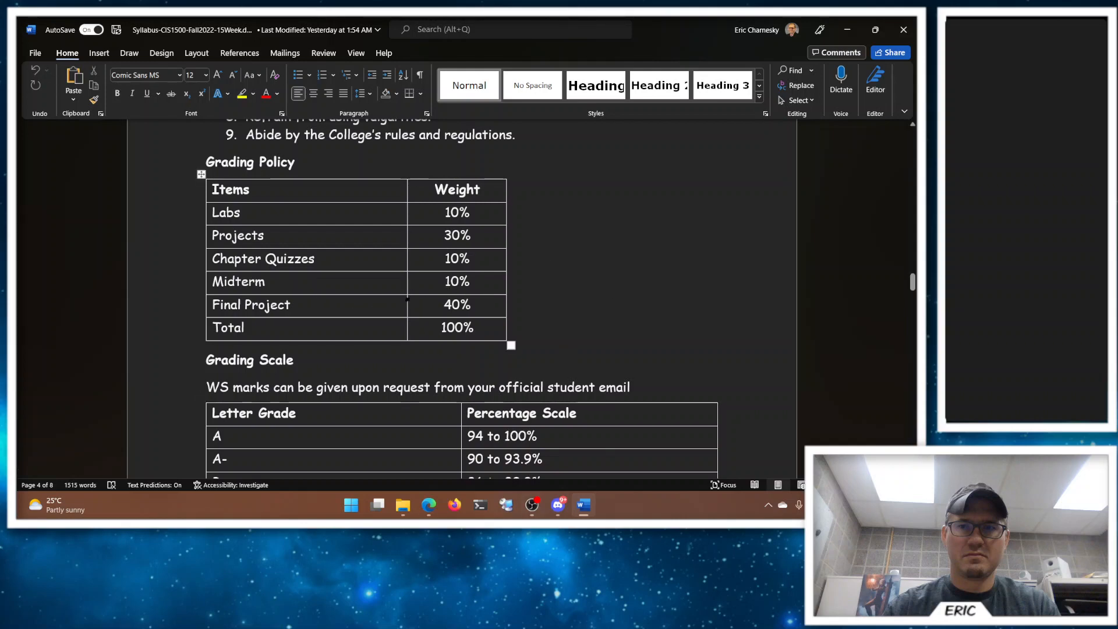
mouse_move(208, 181)
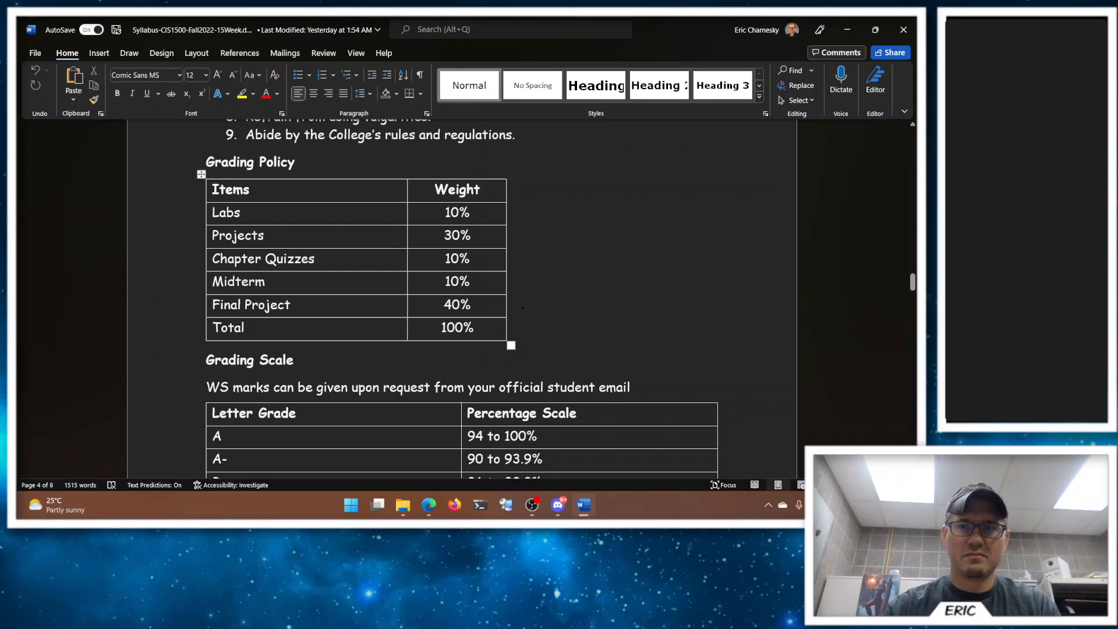
scroll(481, 333, "down", 3)
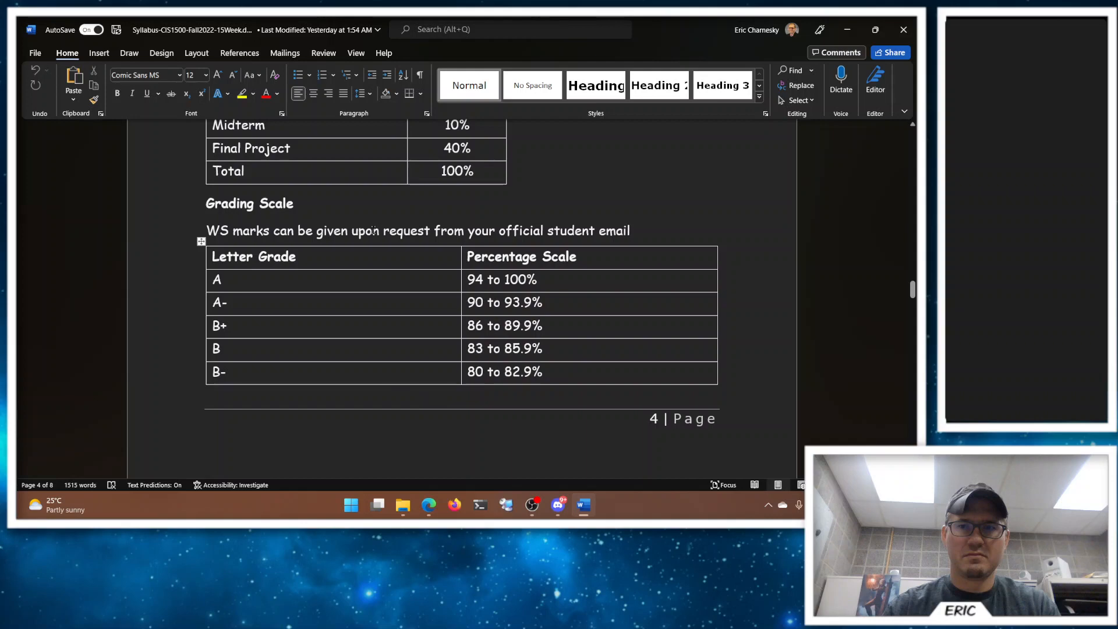
mouse_move(249, 360)
scroll(330, 229, "down", 3)
scroll(330, 229, "down", 3)
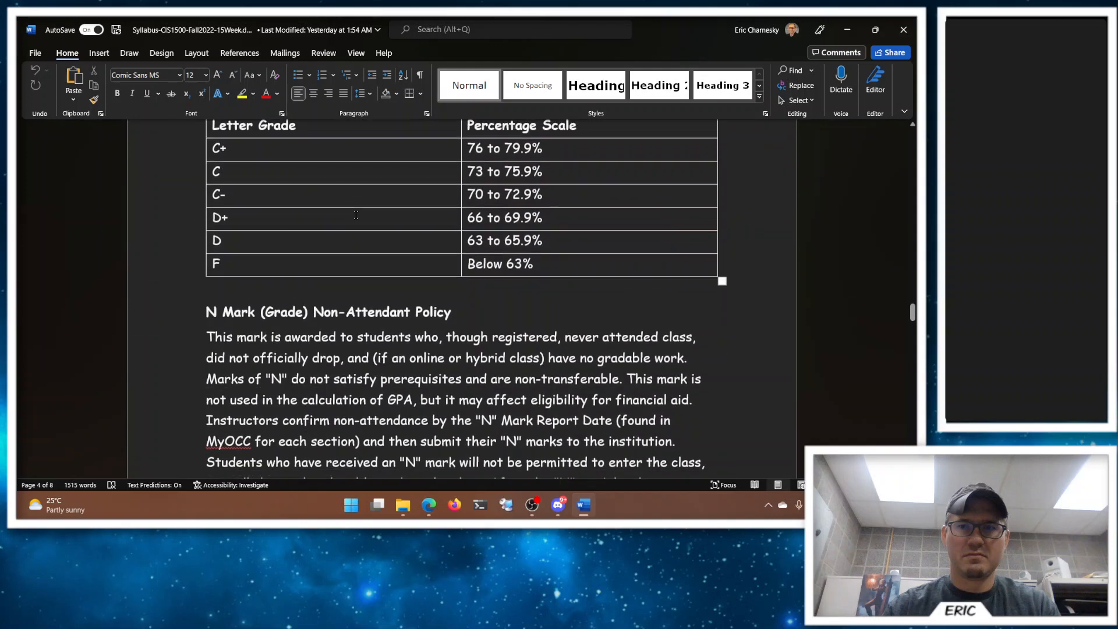
scroll(160, 275, "down", 1)
scroll(160, 275, "down", 1)
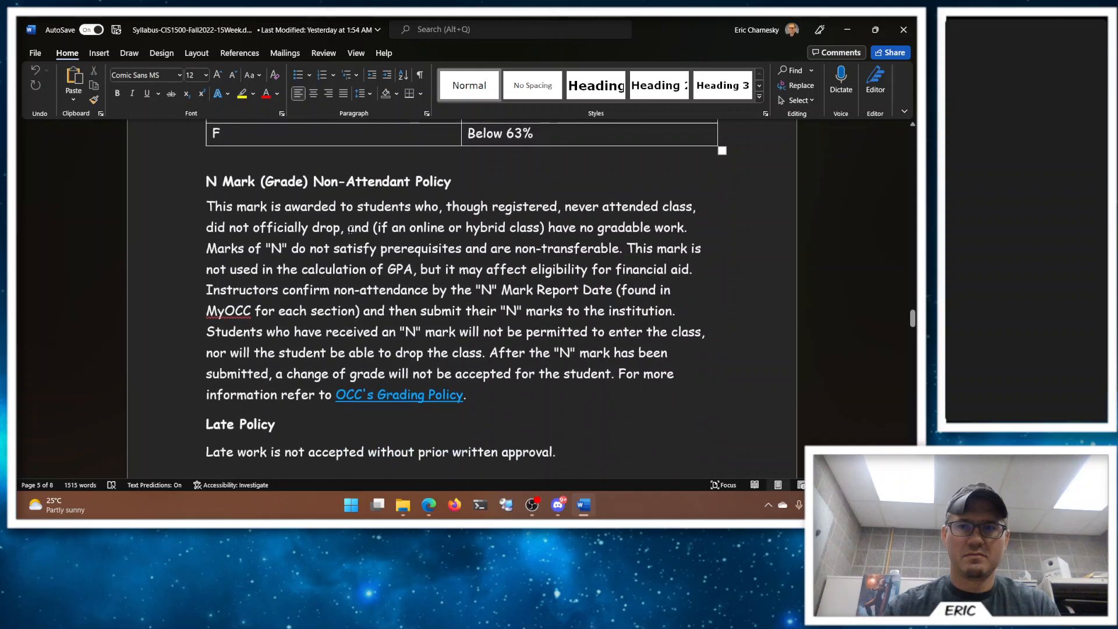
scroll(264, 209, "down", 2)
scroll(291, 225, "down", 1)
scroll(290, 226, "up", 2)
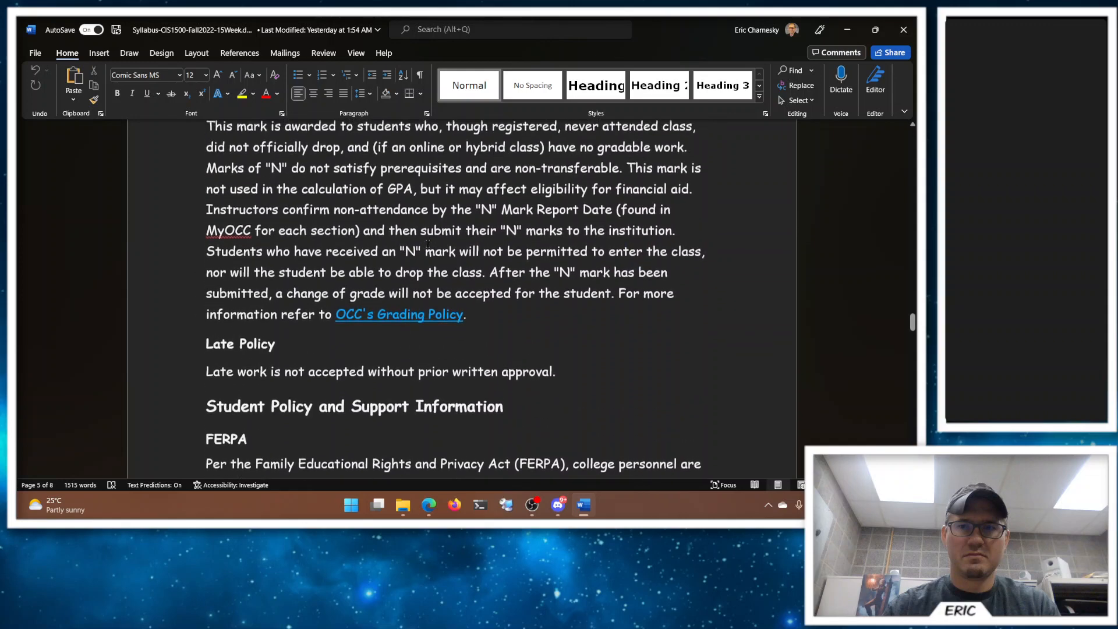
scroll(276, 174, "down", 2)
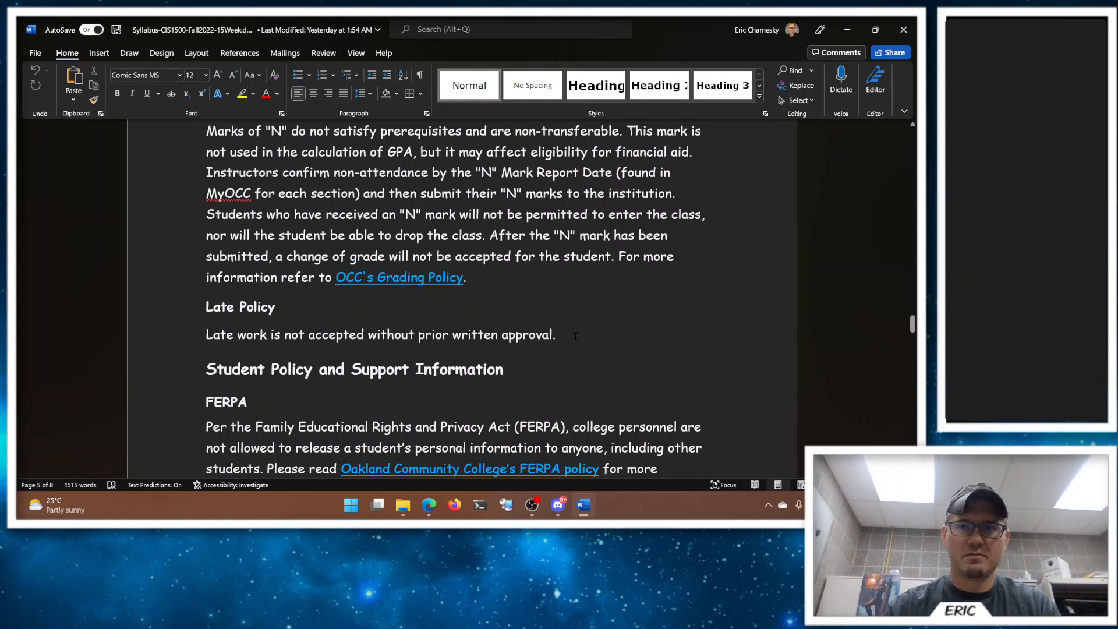
mouse_move(241, 343)
scroll(507, 350, "down", 3)
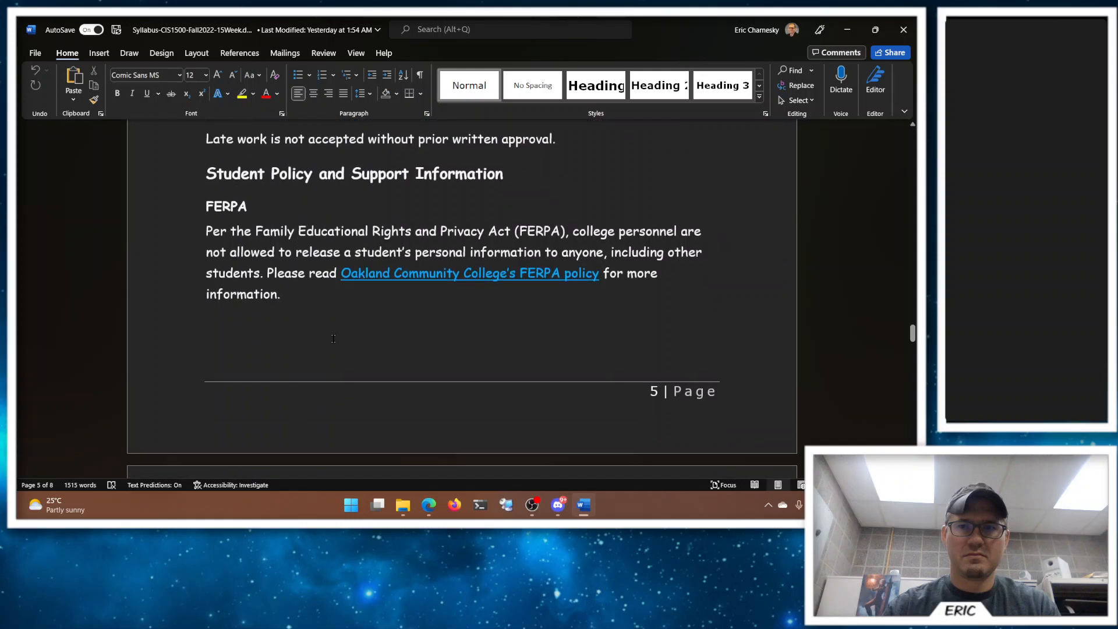
scroll(333, 338, "down", 3)
scroll(369, 274, "down", 3)
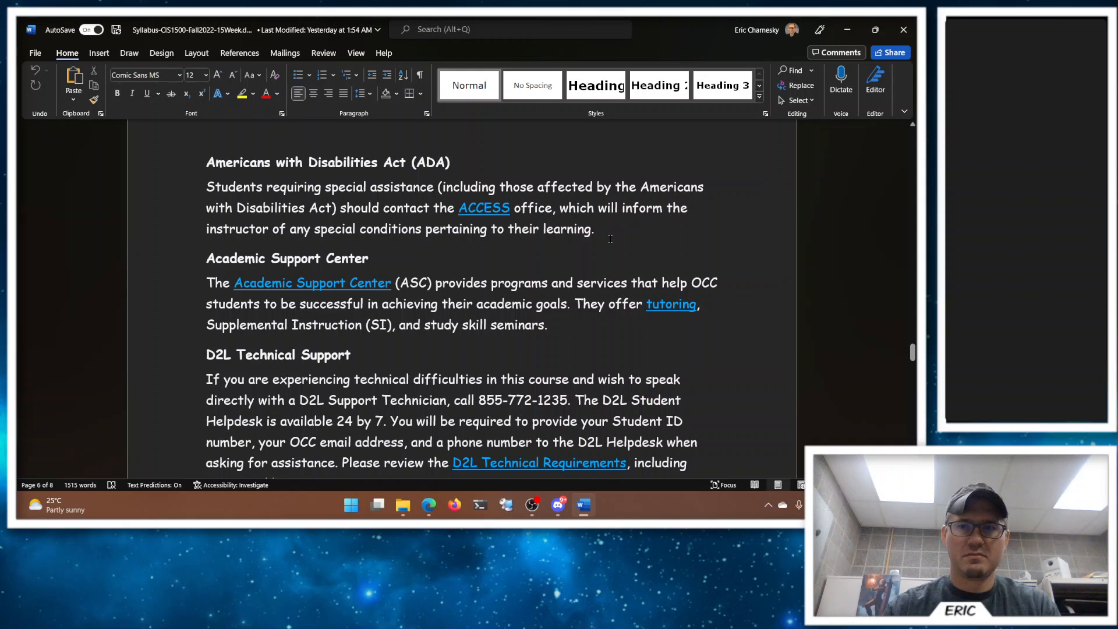
scroll(393, 247, "down", 1)
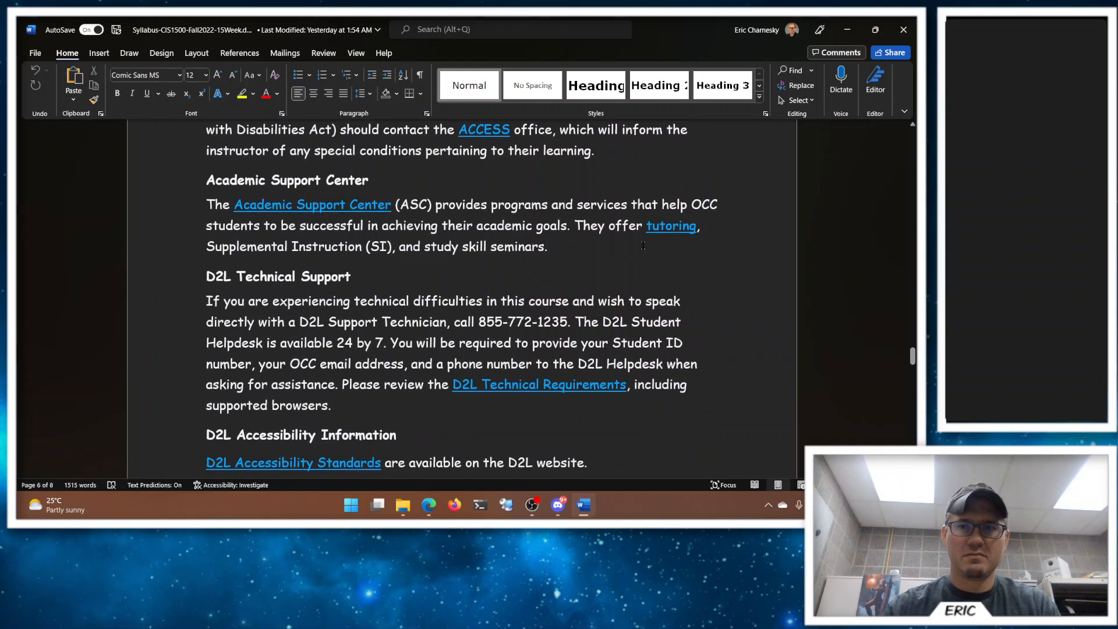
Step: View the Orchard Ridge Tutor Schedule from the Academic Support Center page, then return to the syllabus
left_click(661, 230, "ctrl")
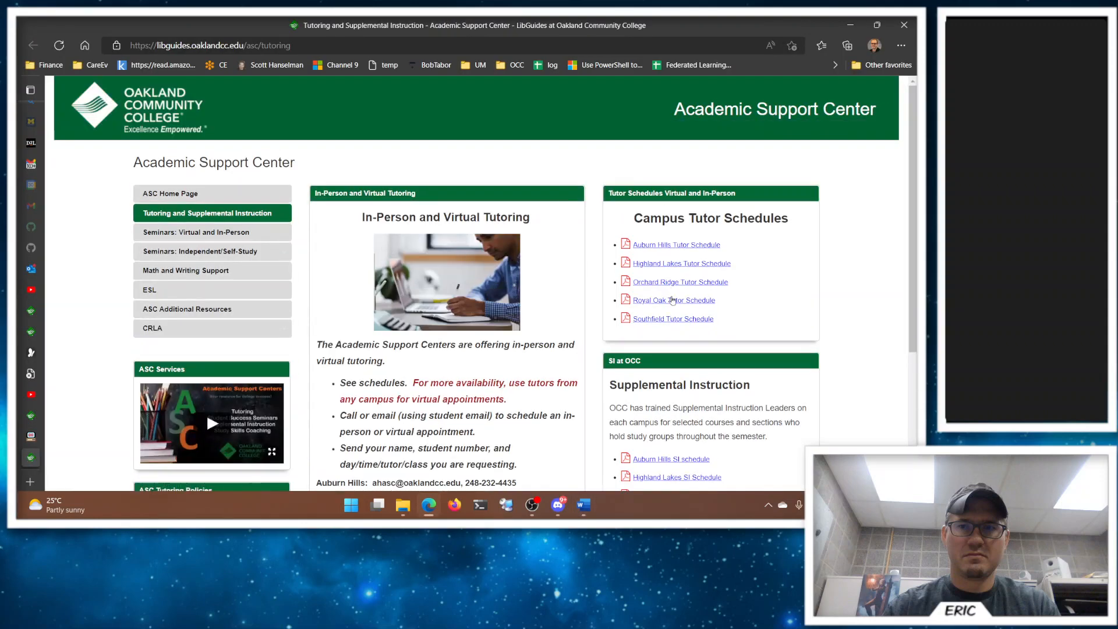
left_click(674, 284)
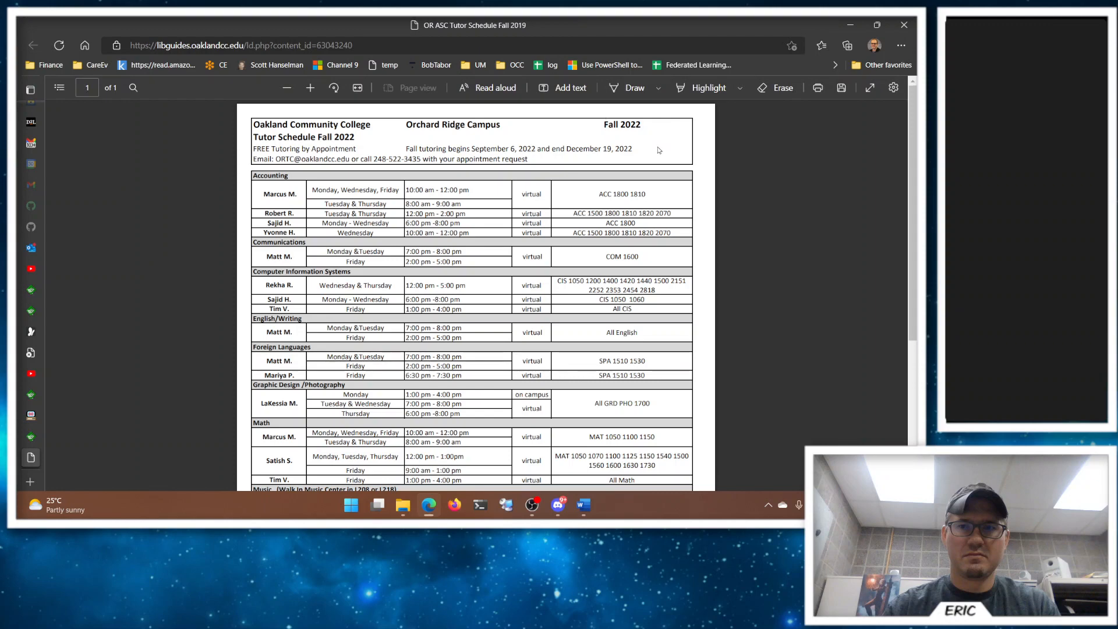
scroll(652, 158, "down", 1)
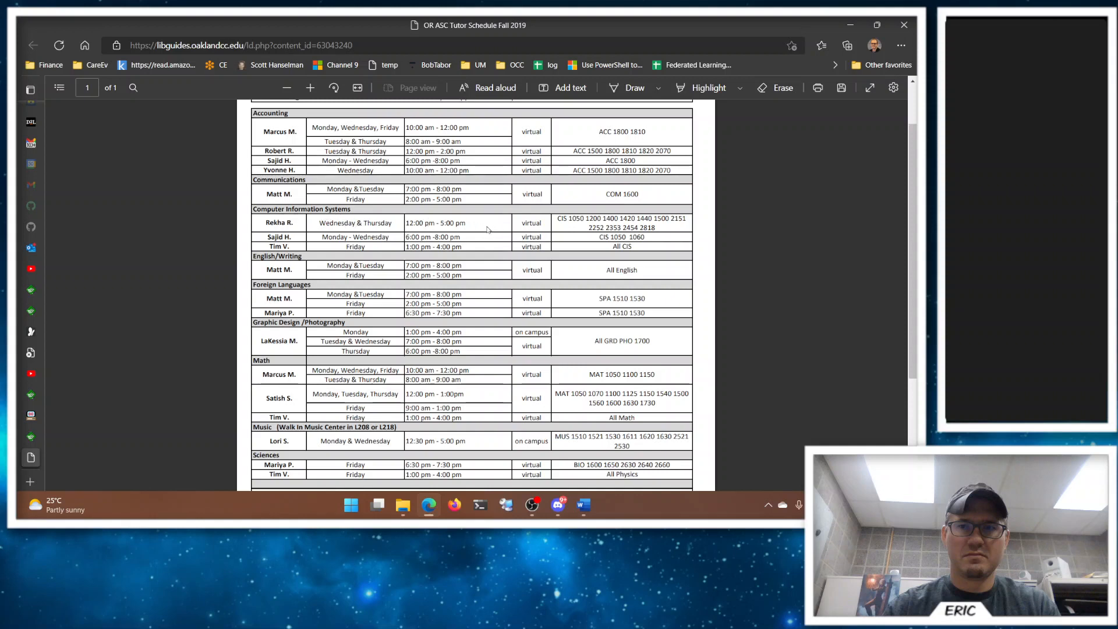
scroll(488, 229, "up", 2)
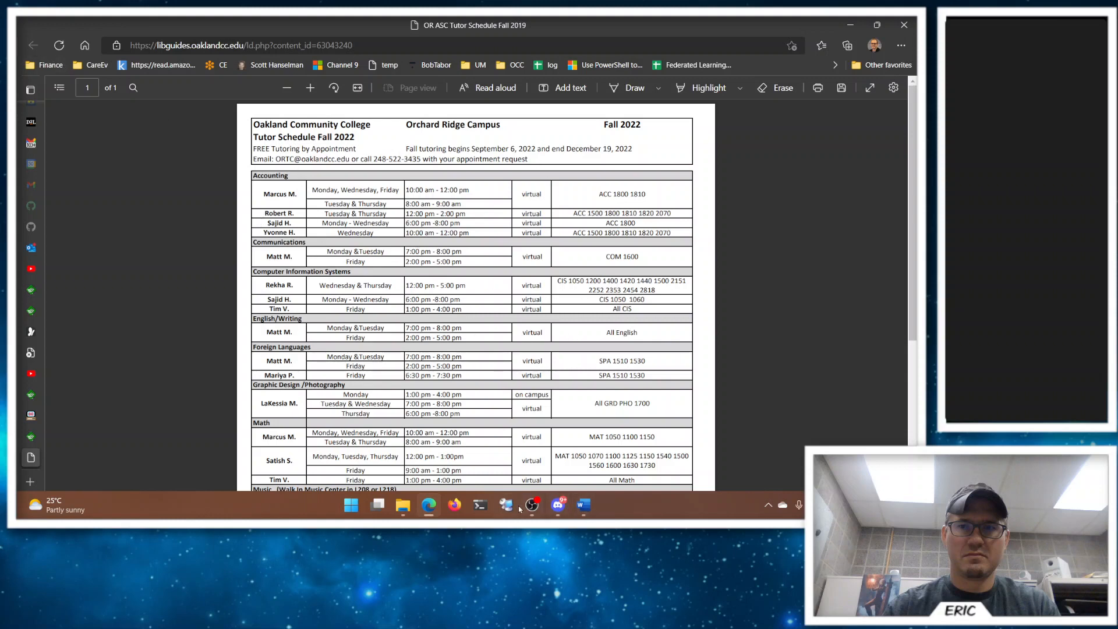
left_click(584, 504)
scroll(319, 181, "down", 3)
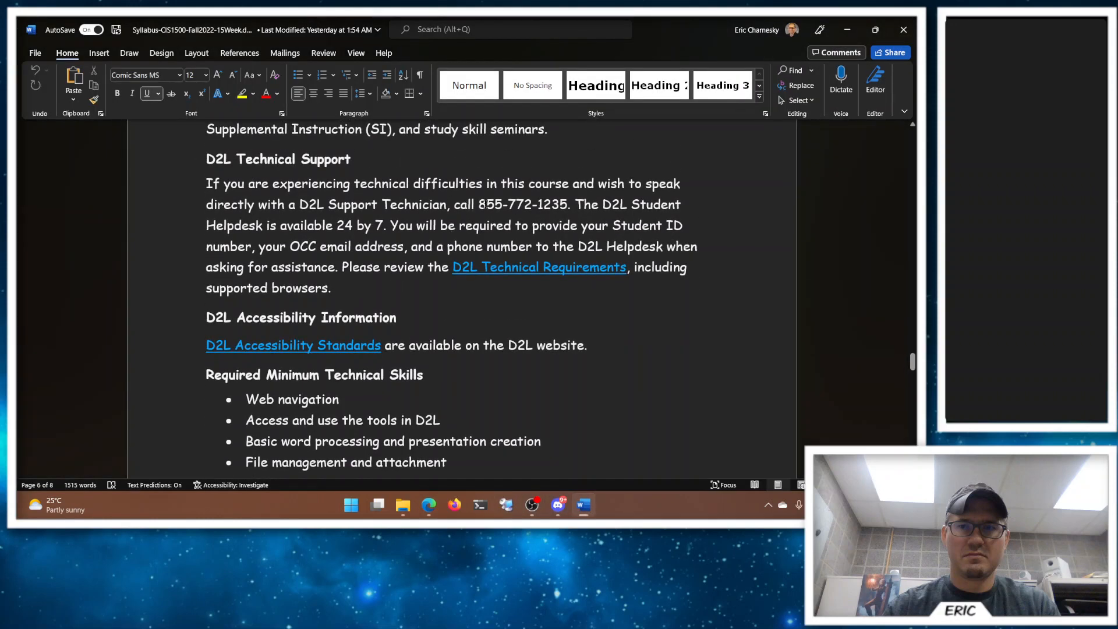
scroll(458, 226, "down", 5)
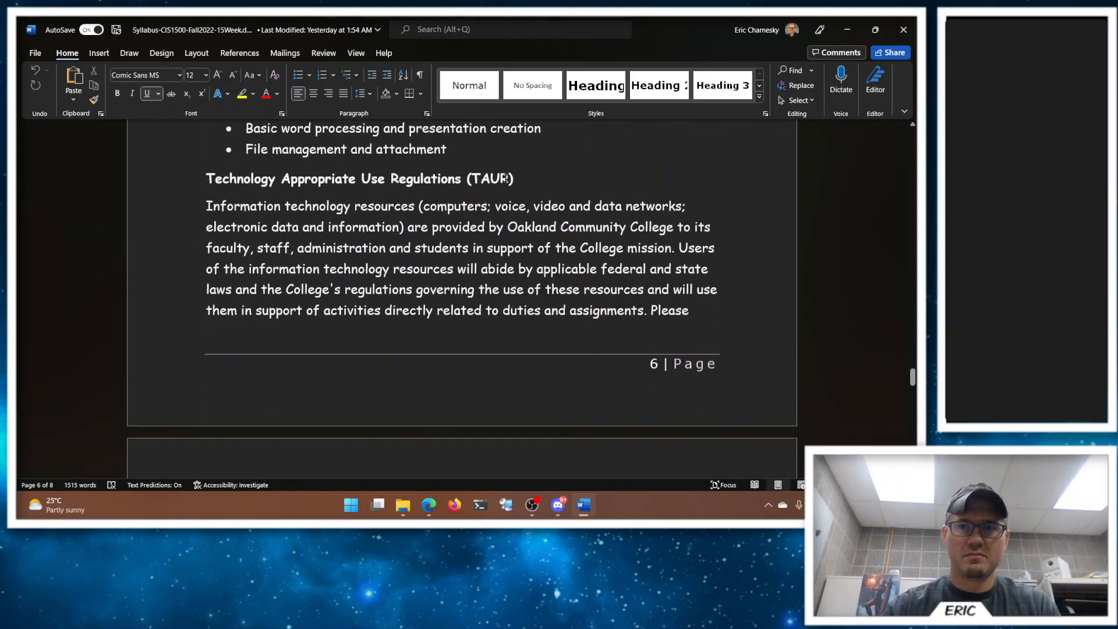
scroll(370, 220, "down", 2)
scroll(378, 212, "down", 1)
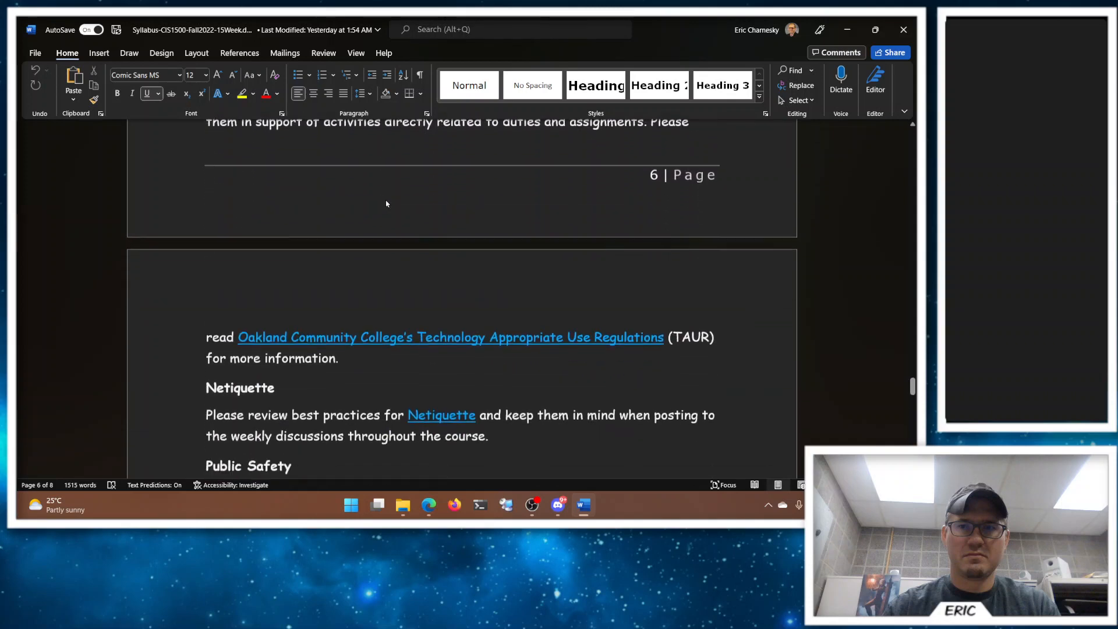
scroll(400, 205, "down", 3)
scroll(419, 188, "down", 1)
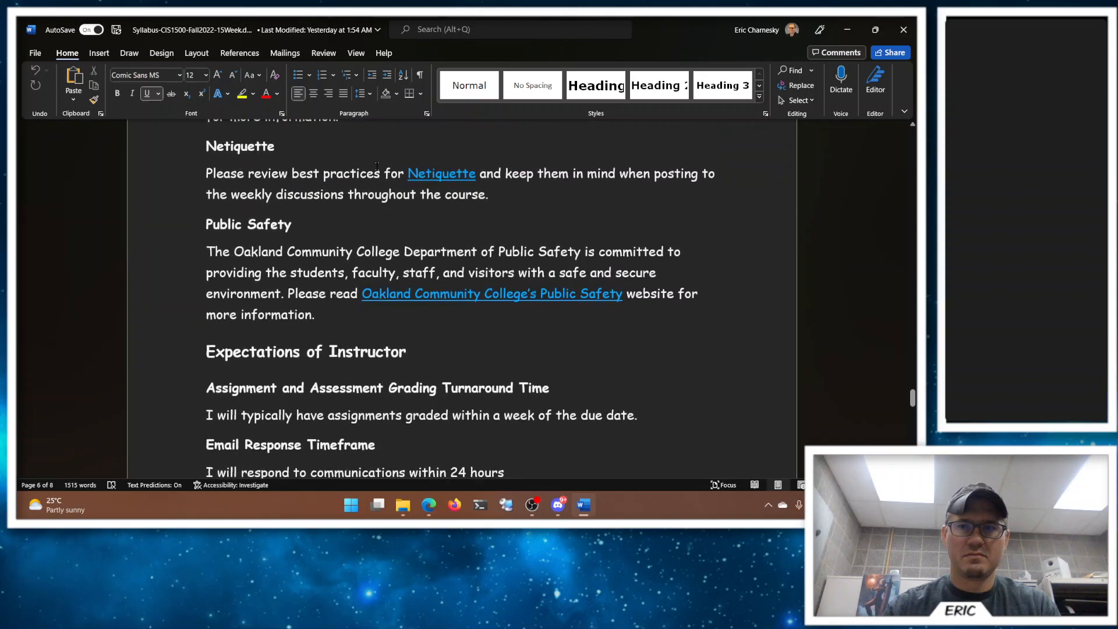
scroll(468, 204, "down", 1)
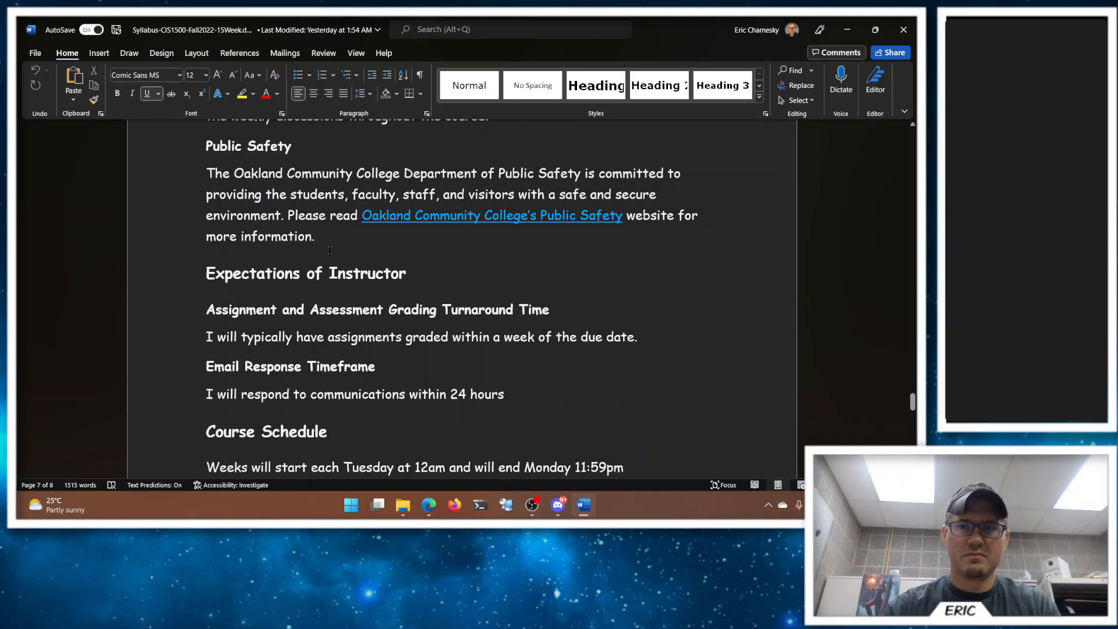
scroll(556, 281, "down", 1)
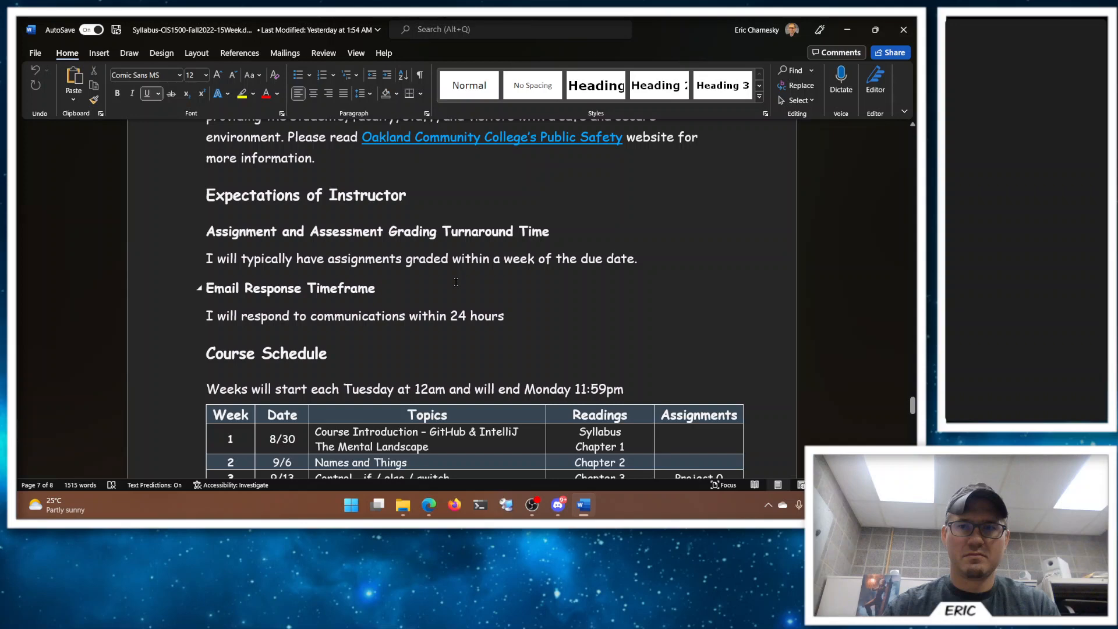
mouse_move(290, 368)
scroll(395, 317, "down", 1)
scroll(395, 316, "down", 1)
scroll(394, 316, "down", 1)
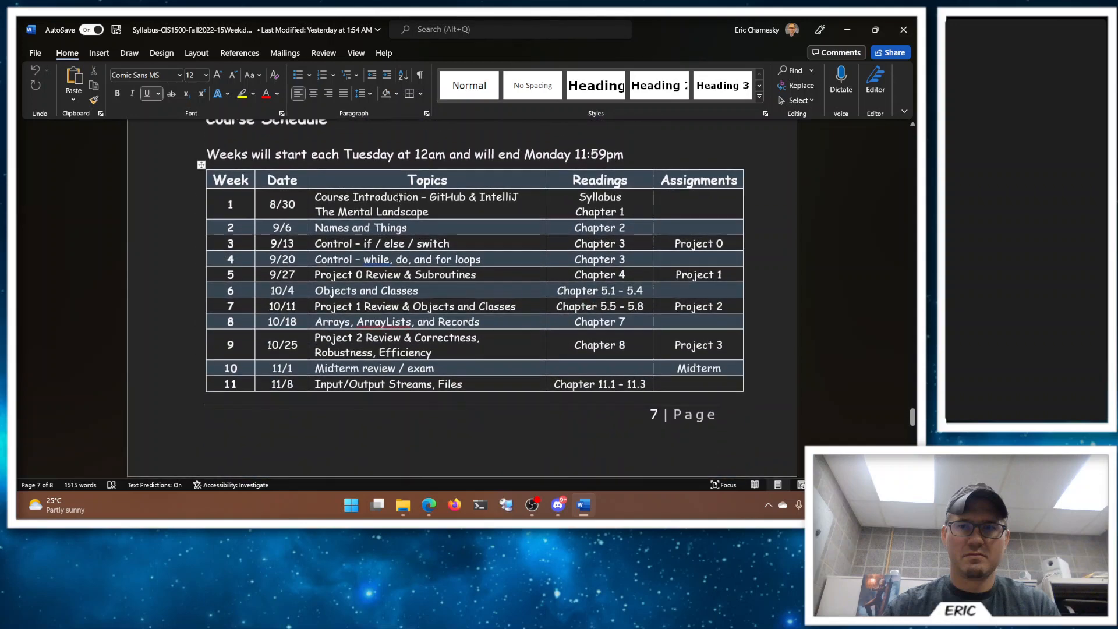
mouse_move(528, 276)
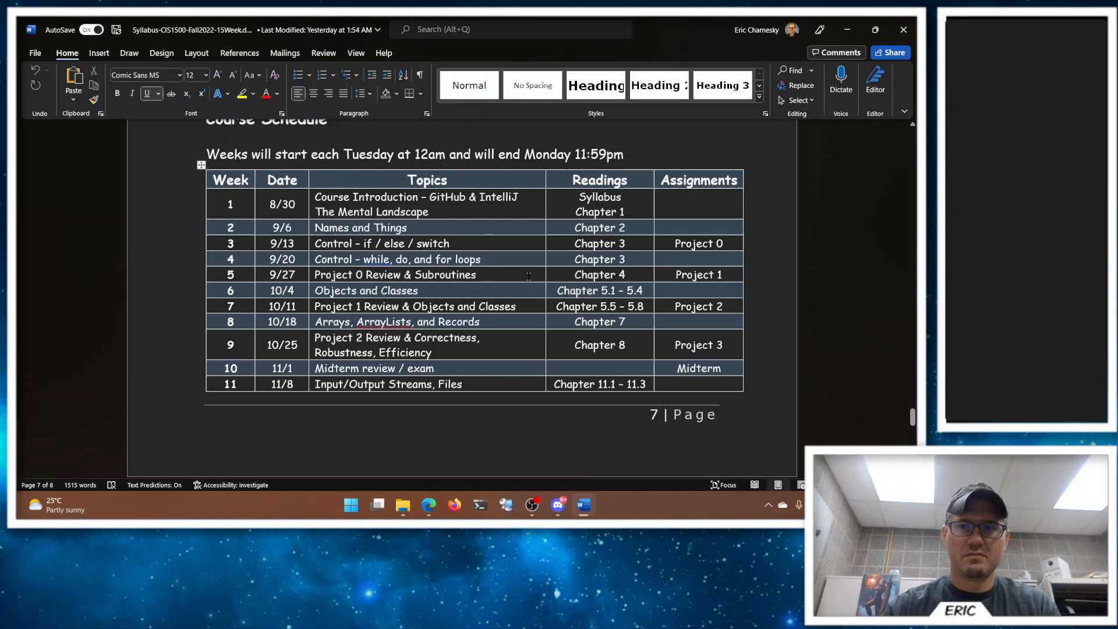
scroll(503, 351, "down", 1)
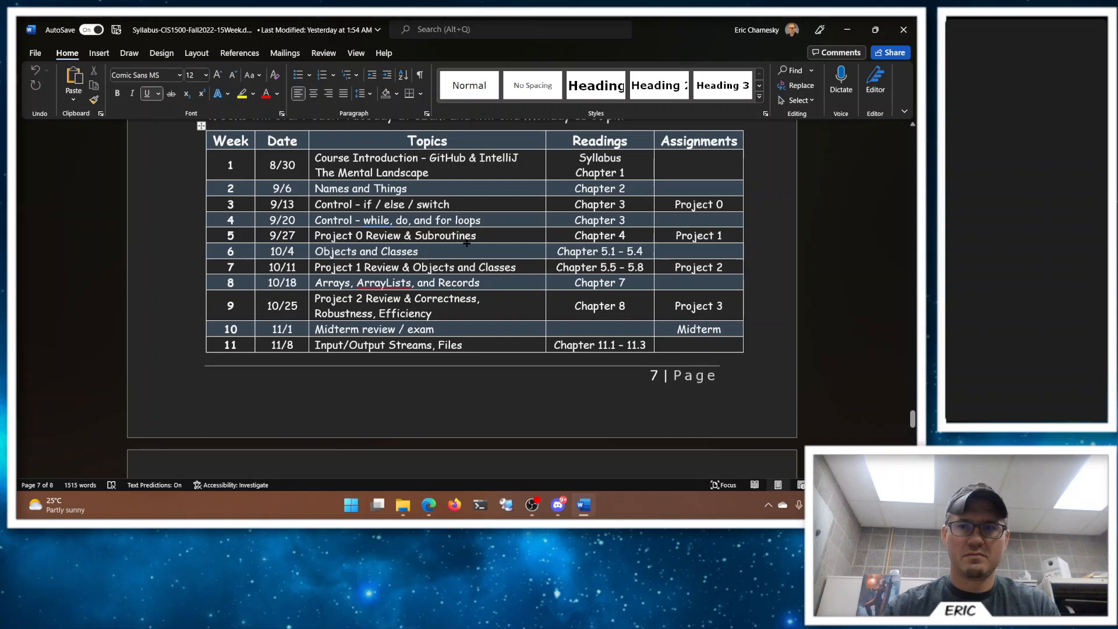
scroll(406, 266, "down", 3)
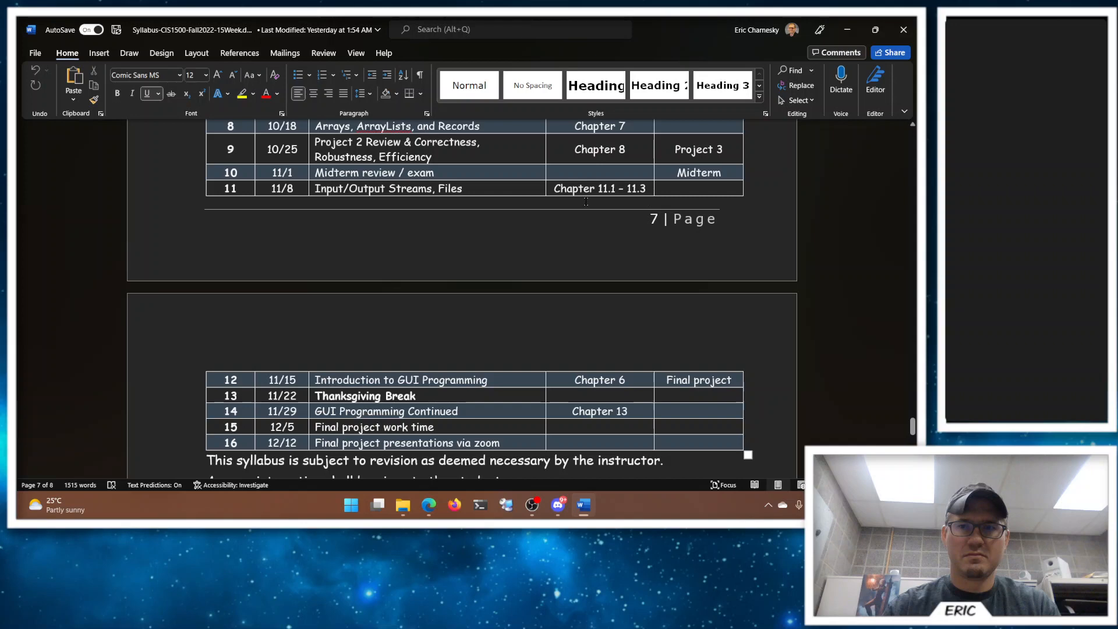
scroll(404, 199, "down", 2)
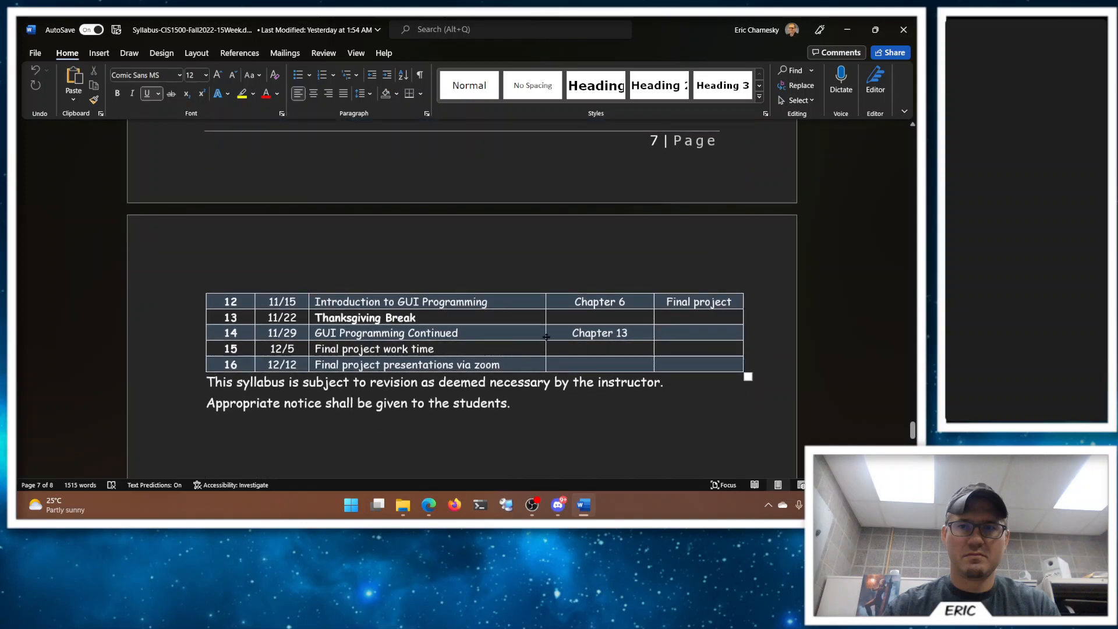
scroll(310, 282, "up", 2)
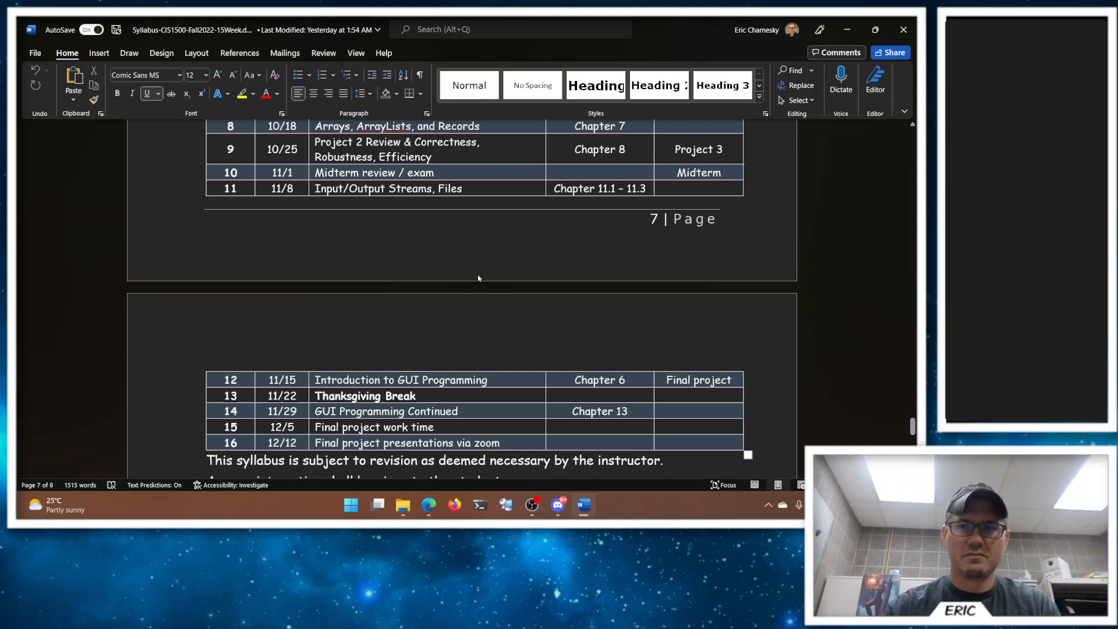
scroll(475, 253, "down", 2)
scroll(493, 230, "down", 1)
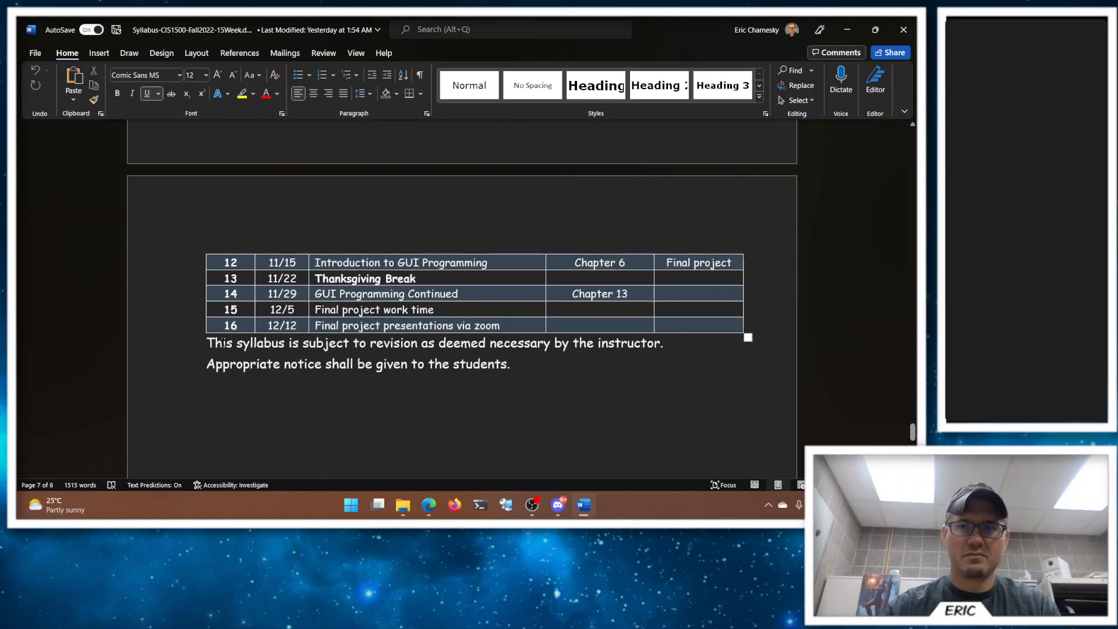
scroll(524, 376, "down", 5)
scroll(518, 365, "down", 6)
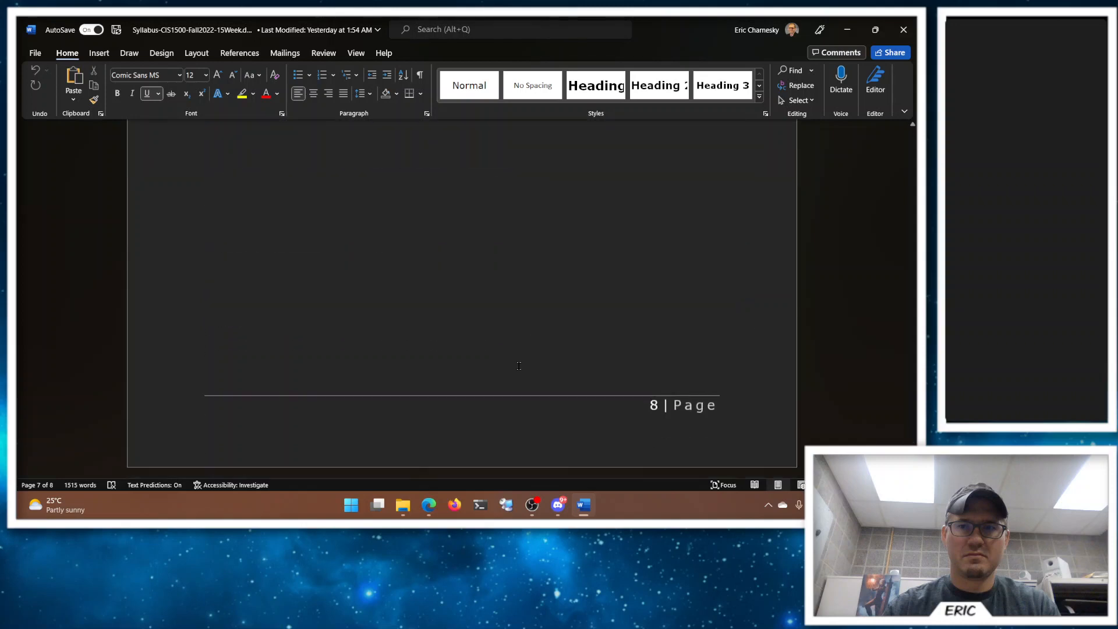
scroll(518, 365, "up", 3)
scroll(520, 368, "up", 5)
scroll(524, 369, "up", 2)
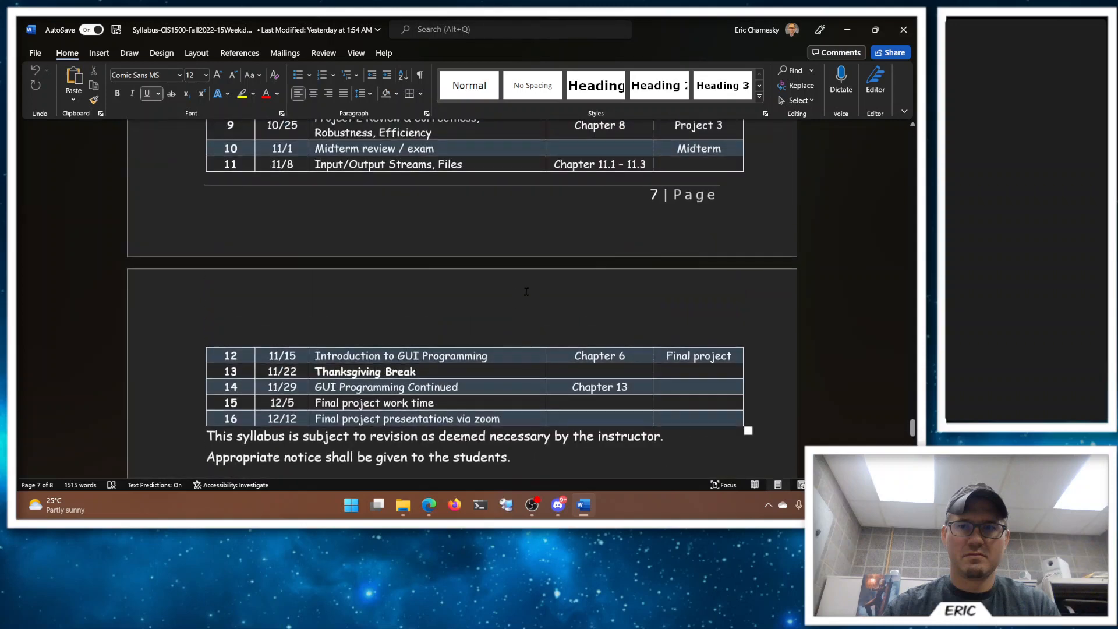